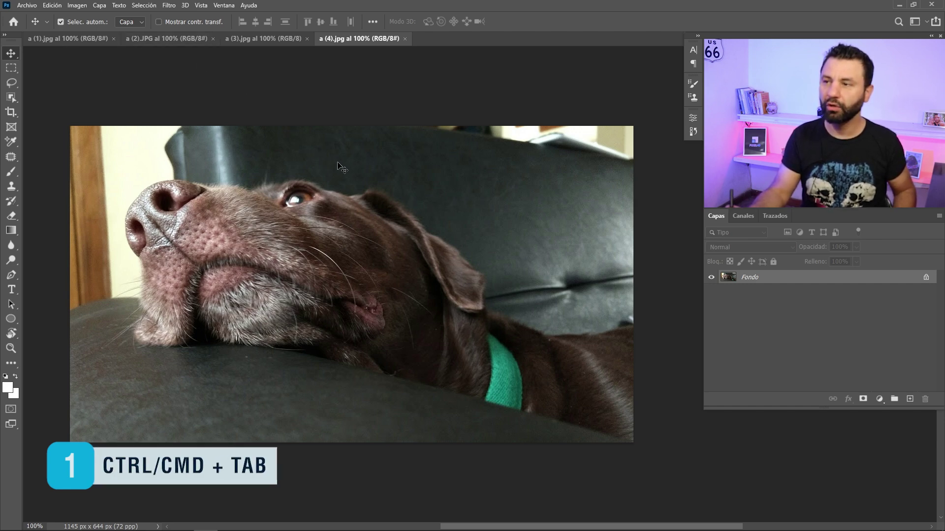
# Cycle forward and back through the open dog photos, ending on the sleeping-dog photo a (2).JPG
pyautogui.hotkey('ctrl', 'Tab')
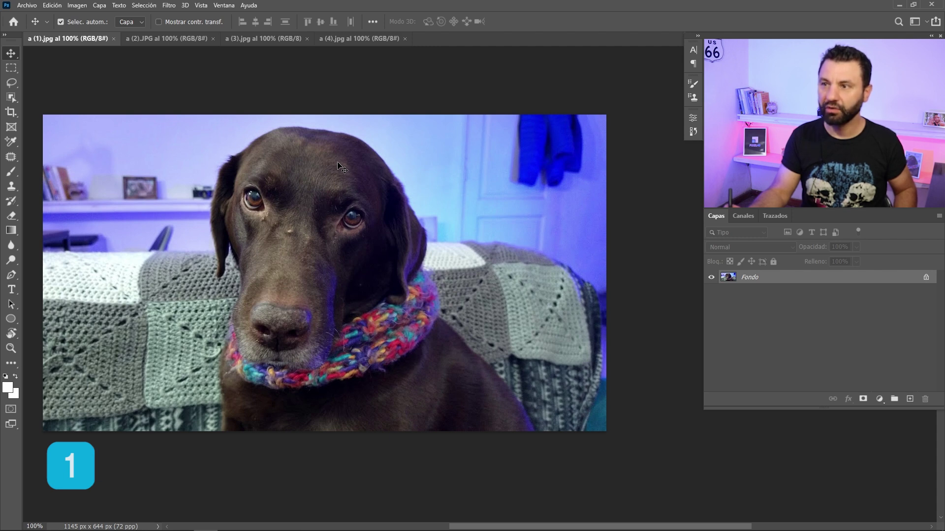
pyautogui.hotkey('ctrl', 'Tab')
pyautogui.hotkey('ctrl', 'Tab')
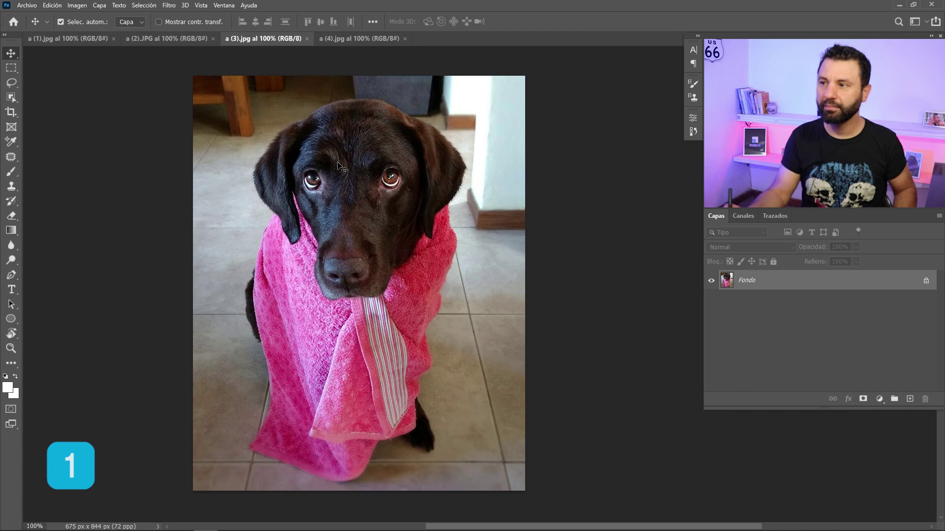
pyautogui.hotkey('ctrl', 'Tab')
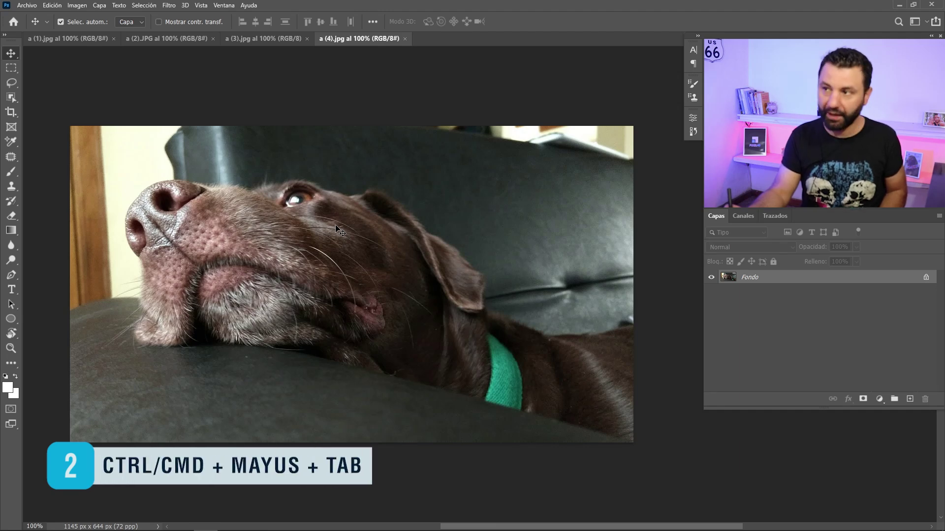
pyautogui.hotkey('ctrl', 'shift', 'Tab')
pyautogui.hotkey('ctrl', 'Tab')
pyautogui.hotkey('ctrl', 'shift', 'Tab')
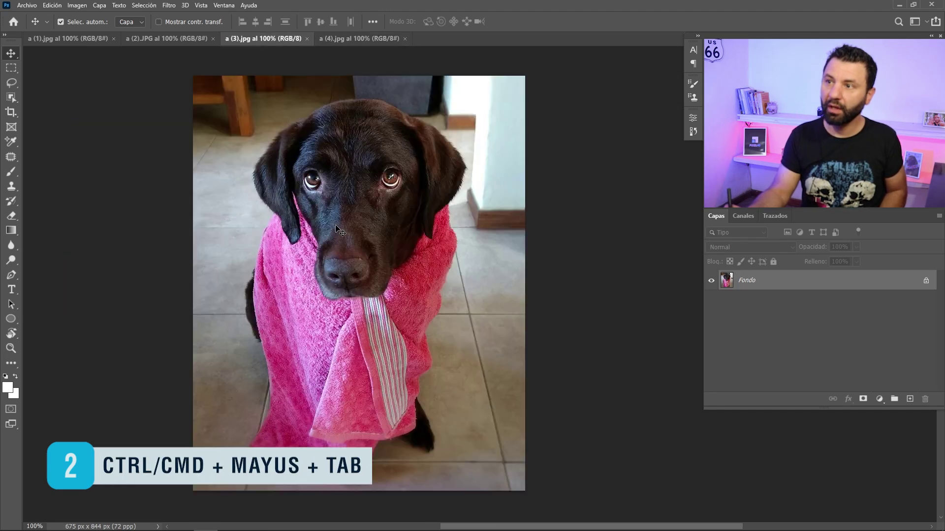
pyautogui.hotkey('ctrl', 'shift', 'Tab')
pyautogui.hotkey('ctrl', 'shift', 'Tab')
pyautogui.hotkey('ctrl', 'shift', 'Tab')
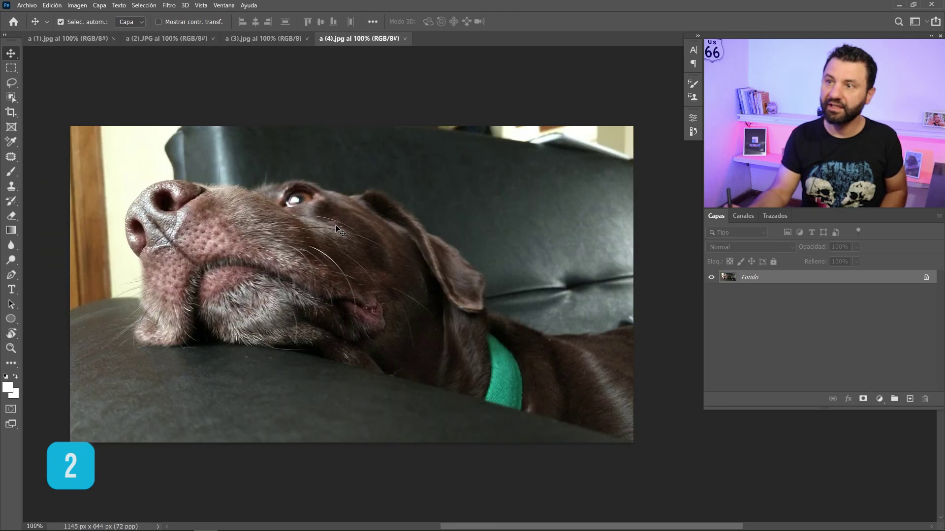
pyautogui.hotkey('ctrl', 'shift', 'Tab')
pyautogui.hotkey('ctrl', 'shift', 'Tab')
pyautogui.hotkey('ctrl', 'shift', 'Tab')
pyautogui.hotkey('ctrl', 'Tab')
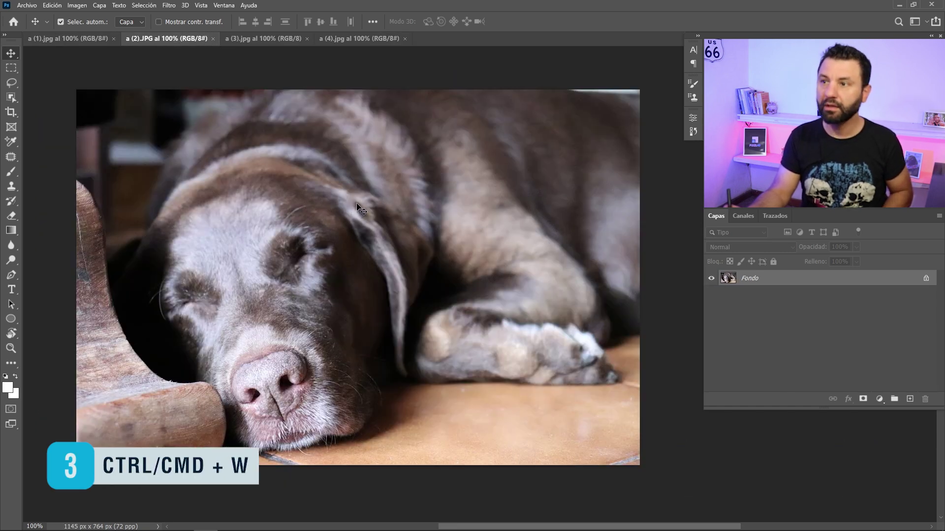
# Close the sleeping-dog and pink-towel photos, then switch to the Object Selection tool
pyautogui.hotkey('ctrl', 'w')
pyautogui.hotkey('ctrl', 'w')
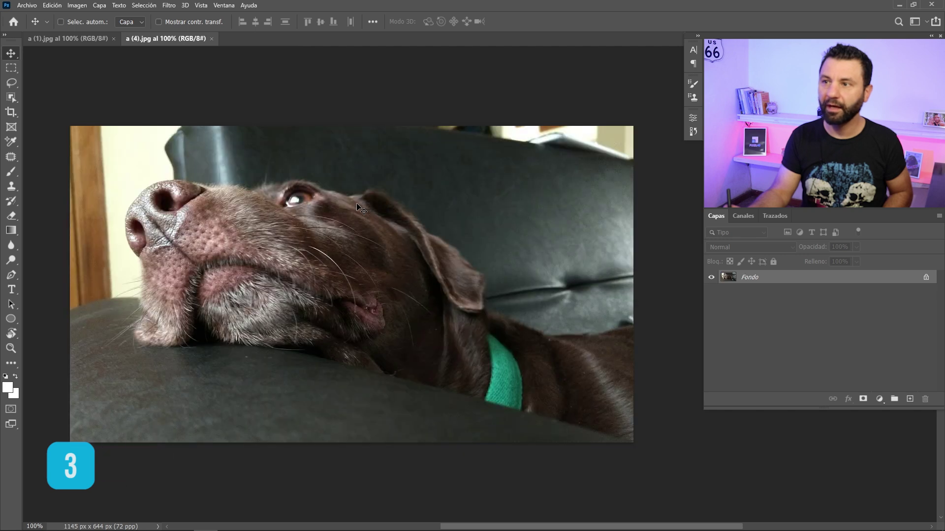
pyautogui.hotkey('ctrl', 'w')
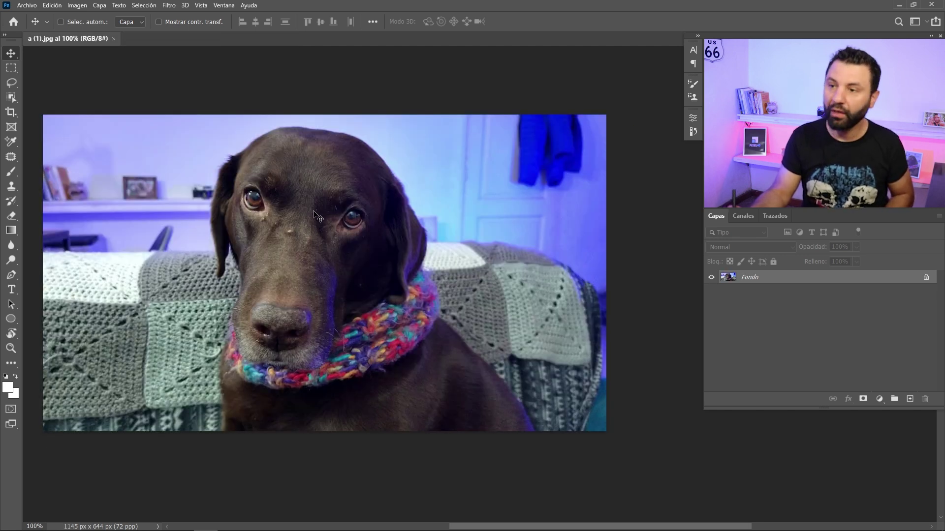
pyautogui.press('w')
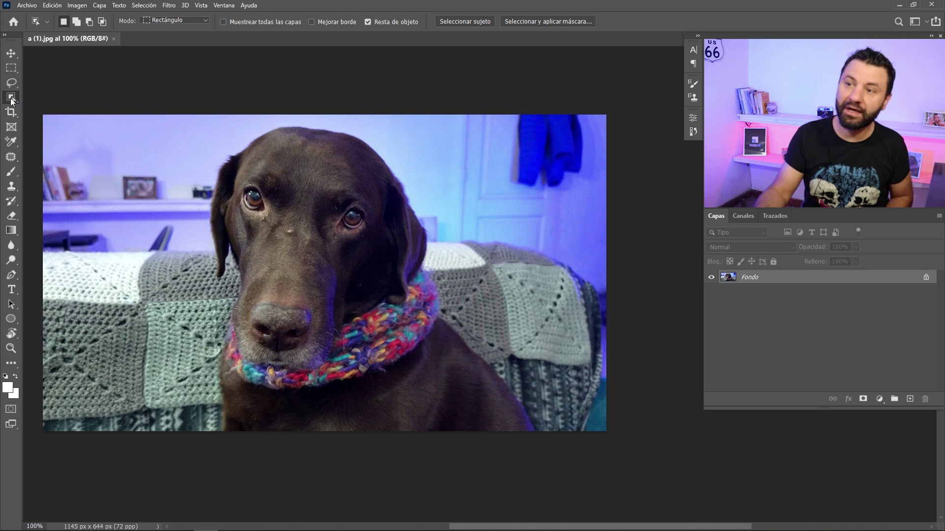
# Pick the Magic Wand from the selection tool group, briefly trying the Move tool
pyautogui.rightClick(11, 100)
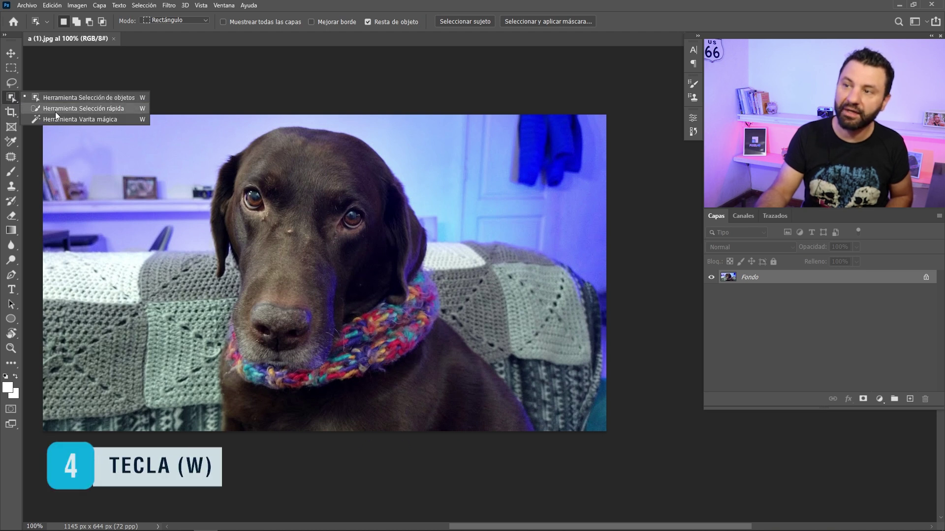
pyautogui.click(84, 119)
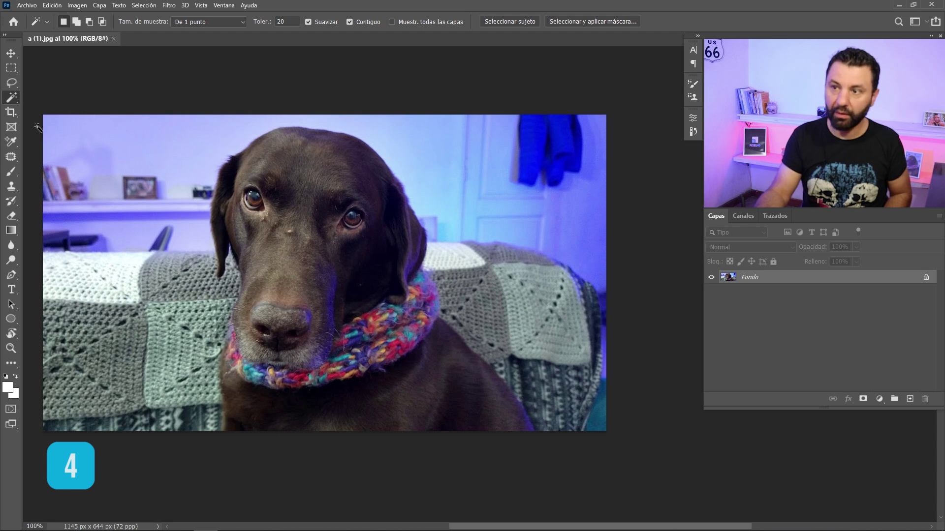
pyautogui.click(12, 53)
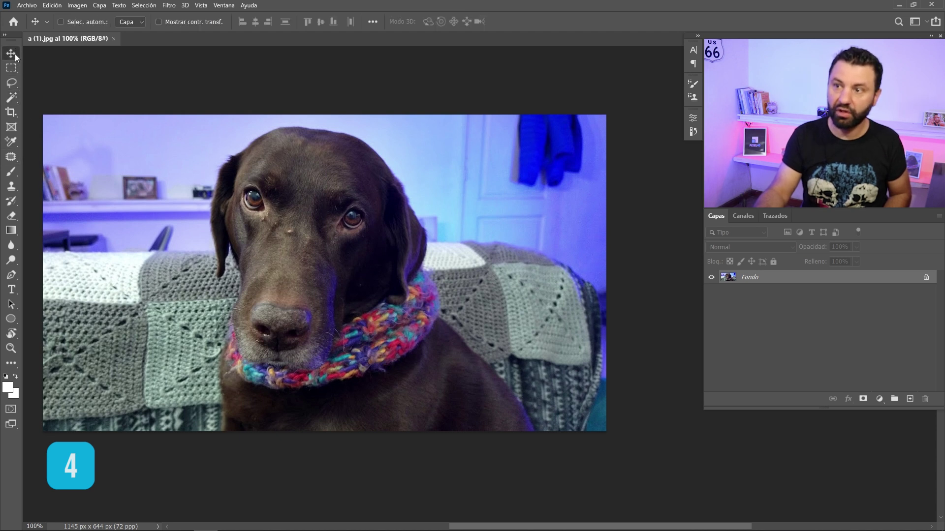
pyautogui.click(16, 96)
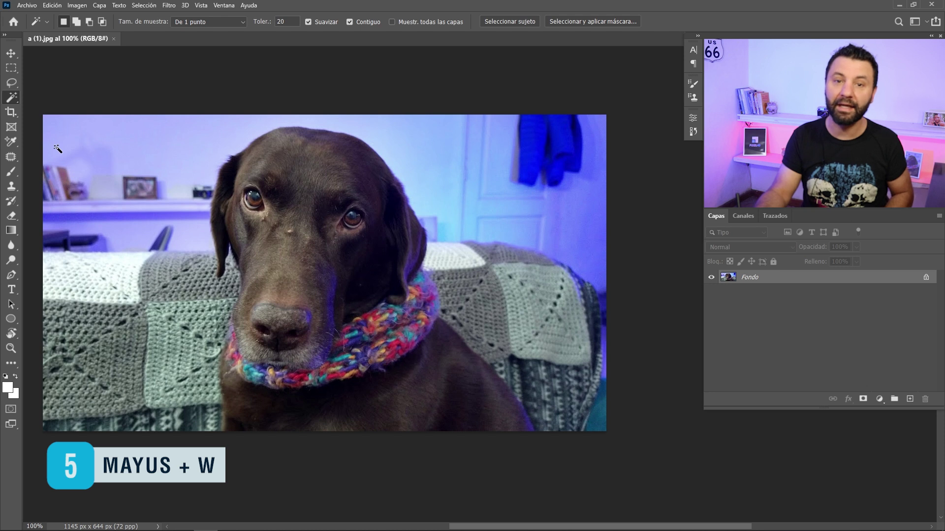
# Cycle through the selection tools with Shift+W, ending on Quick Selection
pyautogui.hotkey('shift', 'w')
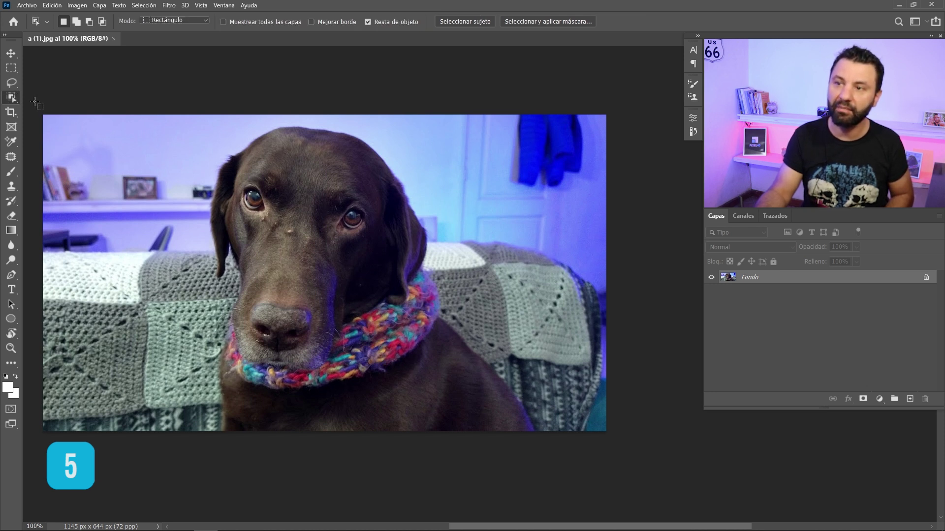
pyautogui.hotkey('shift', 'w')
pyautogui.hotkey('shift', 'w')
pyautogui.hotkey('shift', 'w')
pyautogui.hotkey('shift', 'w')
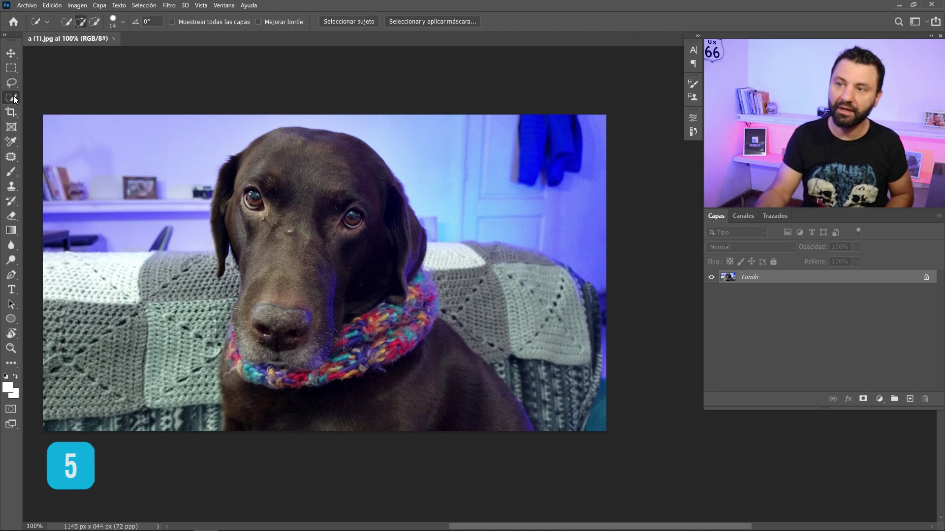
pyautogui.hotkey('shift', 'w')
pyautogui.hotkey('shift', 'w')
pyautogui.hotkey('shift', 'w')
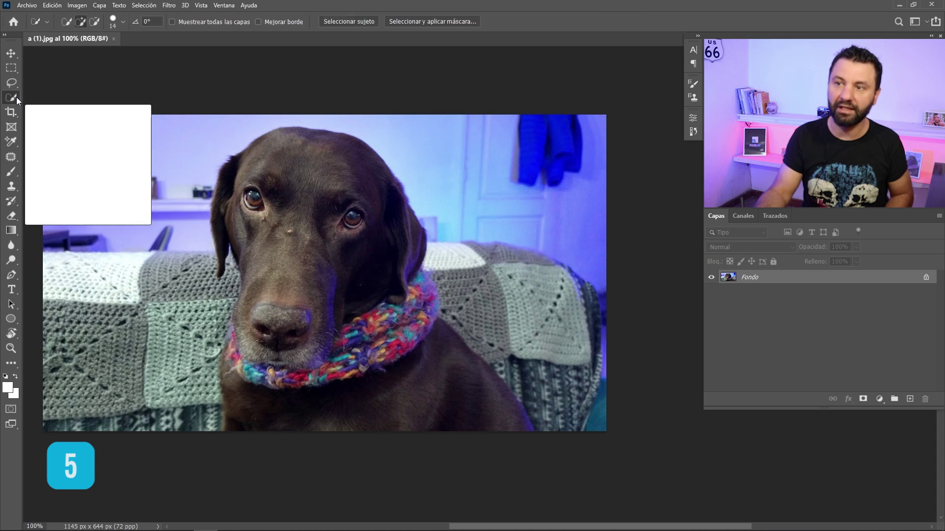
pyautogui.hotkey('shift', 'w')
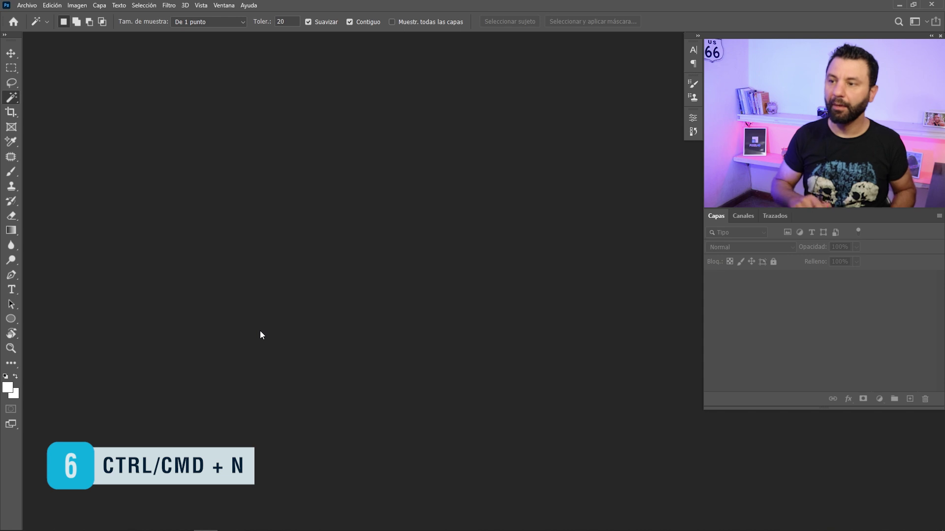
# Create a new blank document from the recent 1920 x 1080 px preset
pyautogui.hotkey('ctrl', 'n')
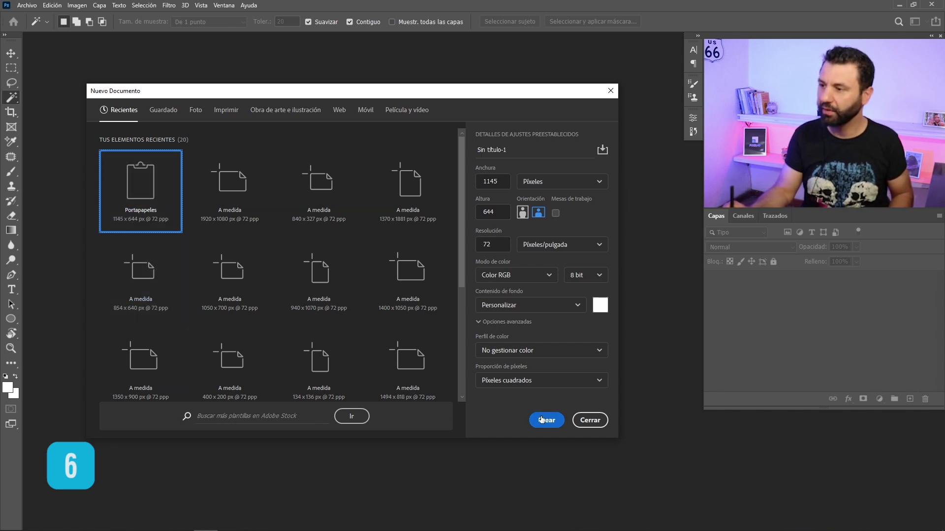
pyautogui.doubleClick(238, 187)
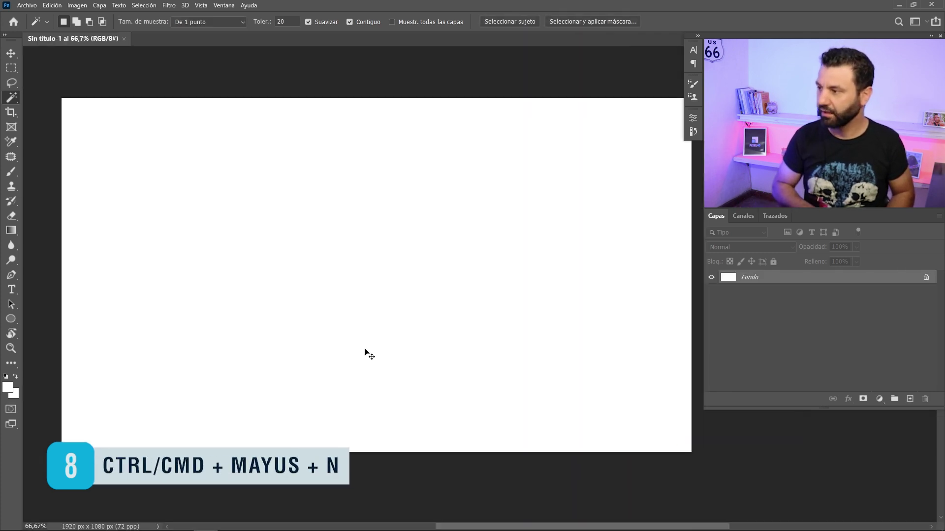
# Create a layer named 'oscurecer' with Oscurecer blend mode and a Violeta colour tag
pyautogui.hotkey('ctrl', 'shift', 'n')
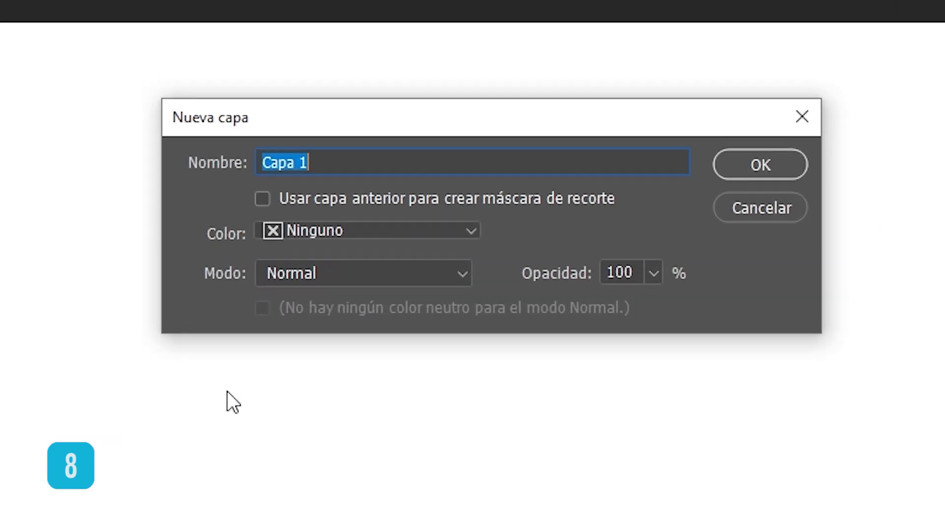
pyautogui.write('o')
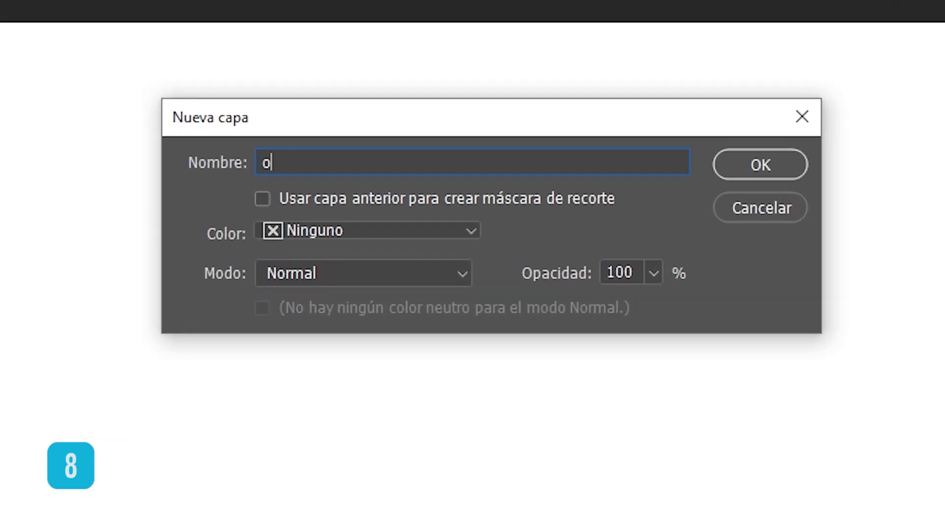
pyautogui.write('scurecer')
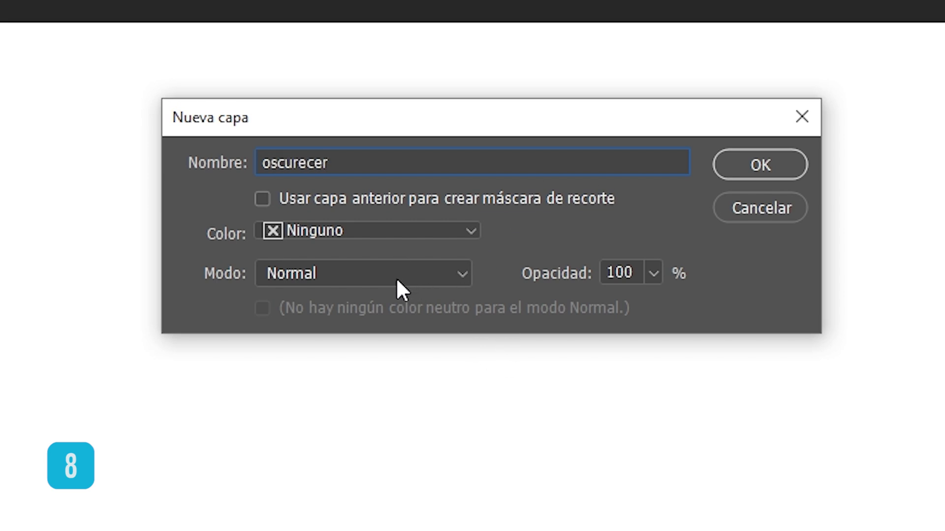
pyautogui.click(370, 271)
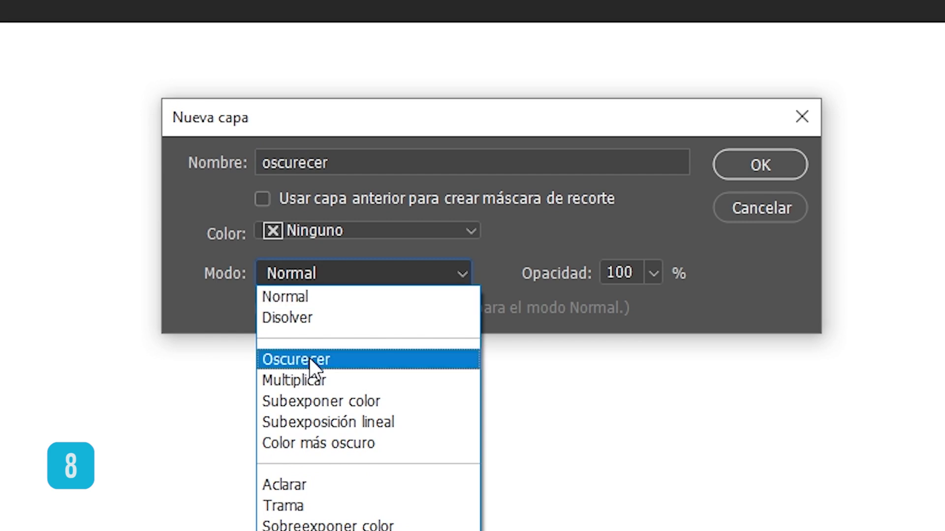
pyautogui.click(309, 356)
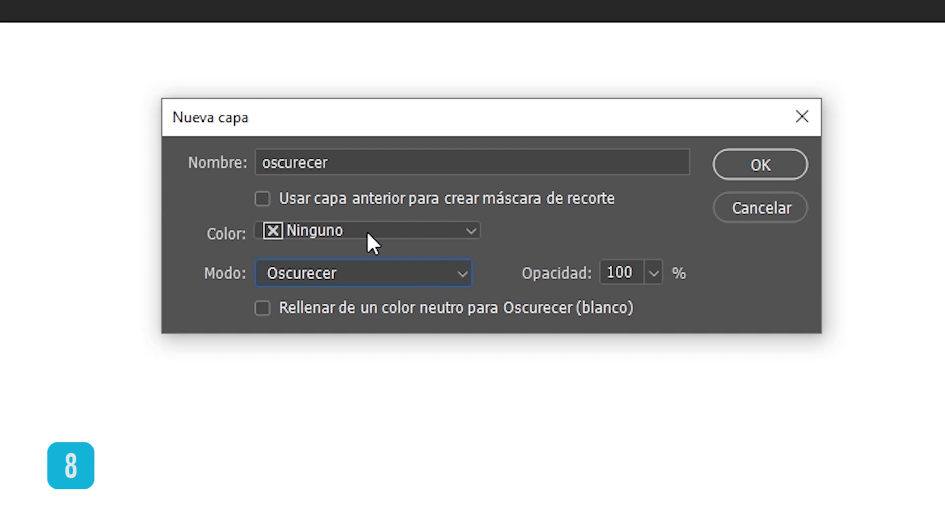
pyautogui.click(398, 231)
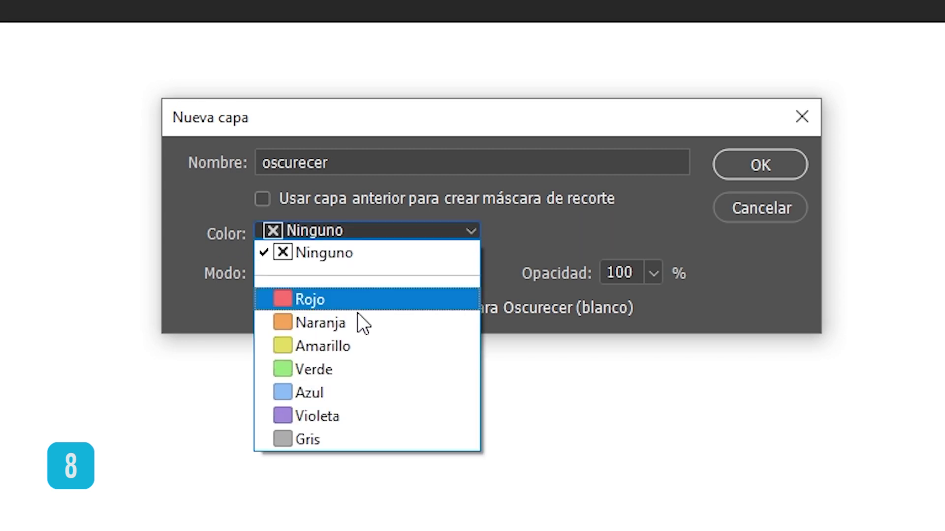
pyautogui.click(337, 416)
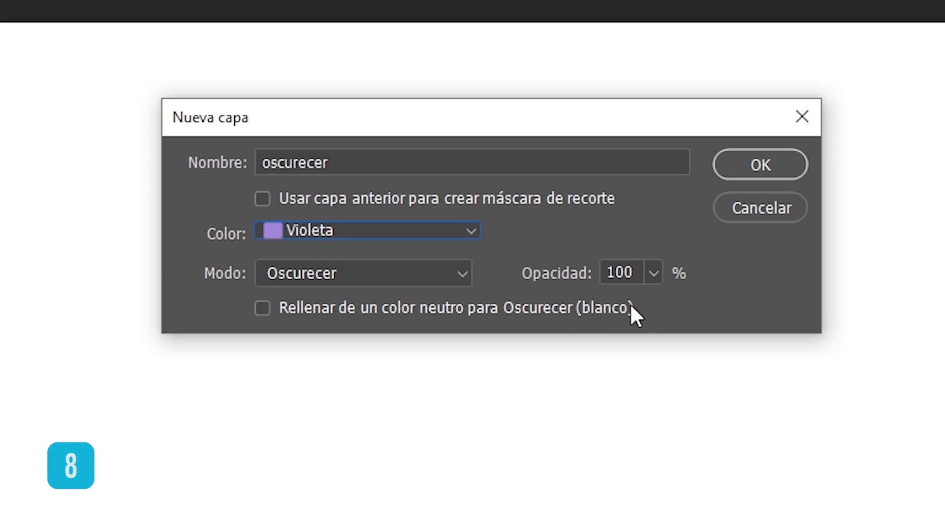
pyautogui.click(752, 167)
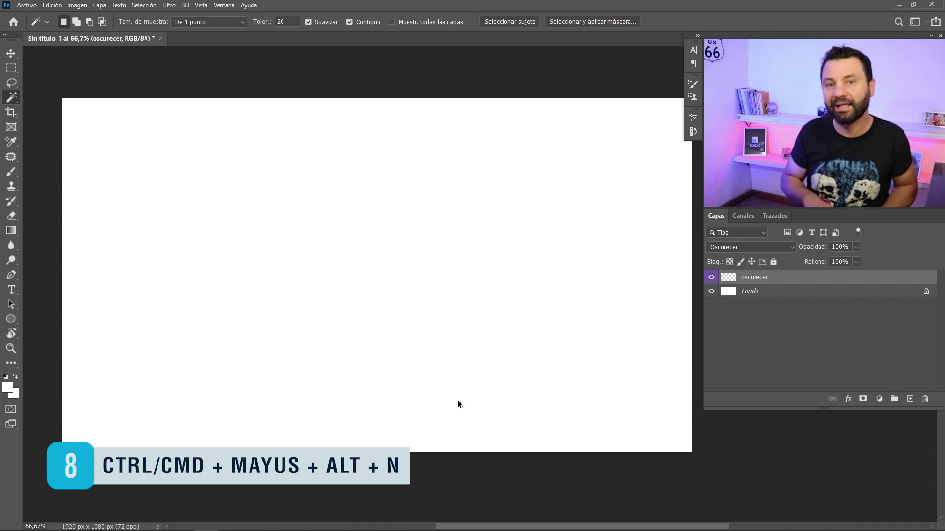
# Add an empty Normal layer, Capa 1, above oscurecer without the layer dialog
pyautogui.hotkey('ctrl', 'shift', 'alt', 'n')
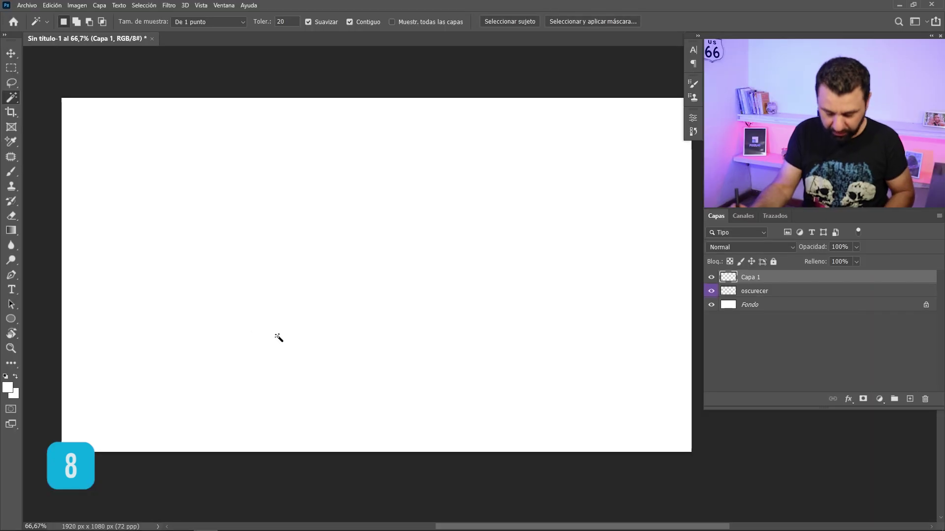
# Scribble a blue zigzag and underlined word with a brush preset, then delete Capa 1 and oscurecer
pyautogui.press('b')
pyautogui.rightClick(337, 250)
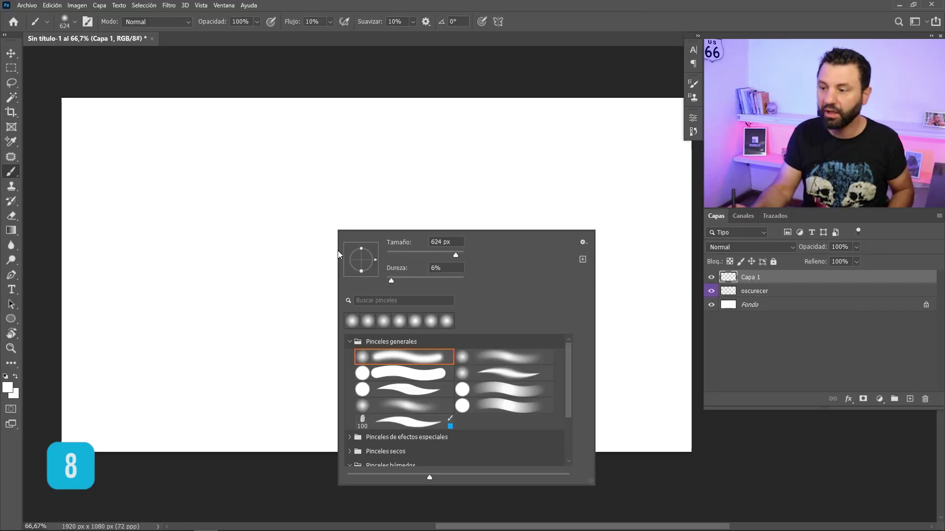
pyautogui.click(404, 422)
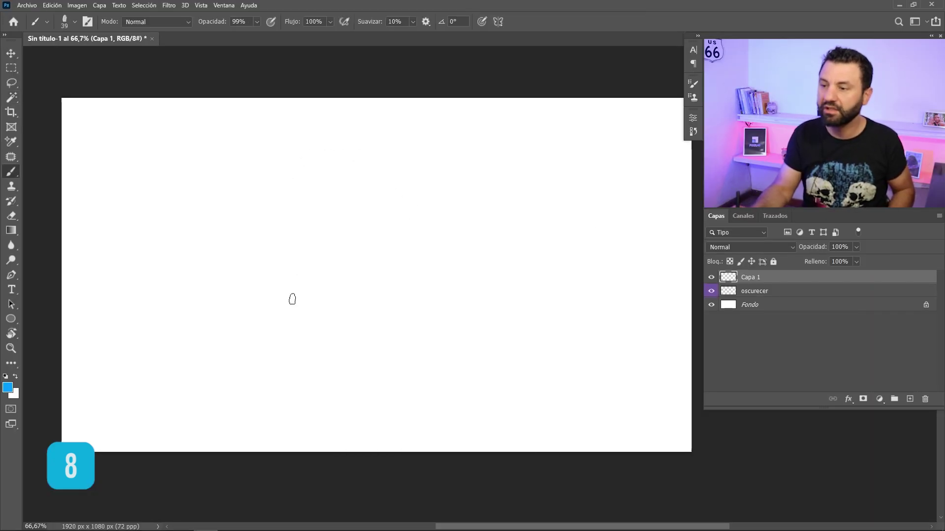
pyautogui.moveTo(321, 233)
pyautogui.mouseDown()
pyautogui.moveTo(329, 312)
pyautogui.moveTo(356, 383)
pyautogui.mouseUp()
pyautogui.moveTo(378, 271)
pyautogui.mouseDown()
pyautogui.moveTo(424, 240)
pyautogui.moveTo(431, 276)
pyautogui.moveTo(524, 256)
pyautogui.mouseUp()
pyautogui.moveTo(384, 296); pyautogui.dragTo(541, 303)
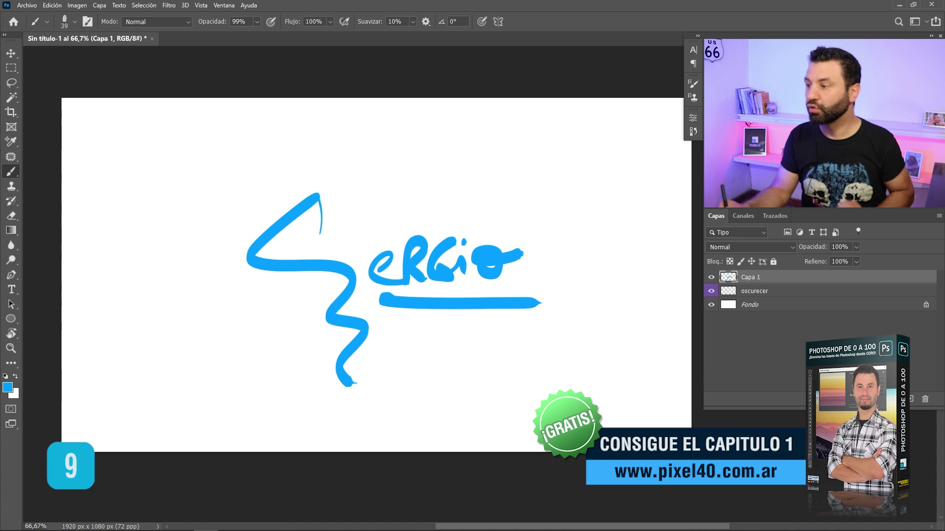
pyautogui.press('Delete')
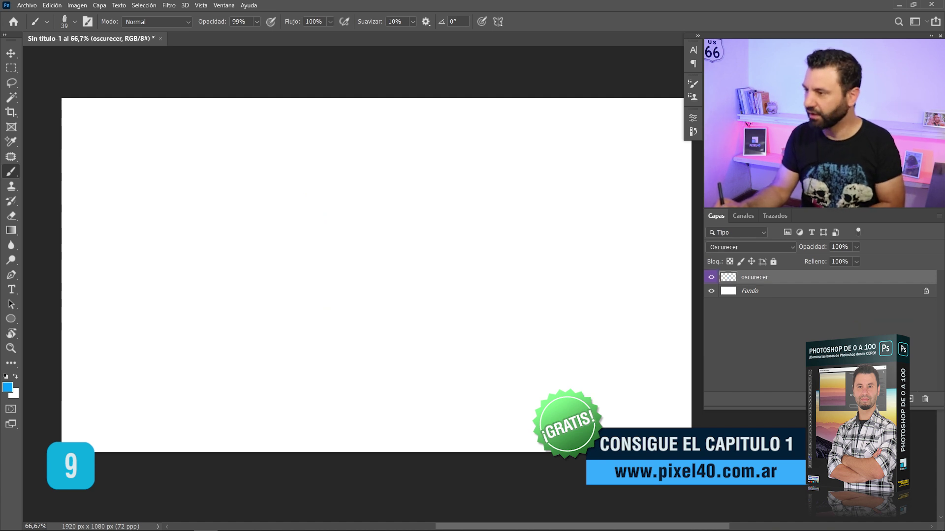
pyautogui.press('Delete')
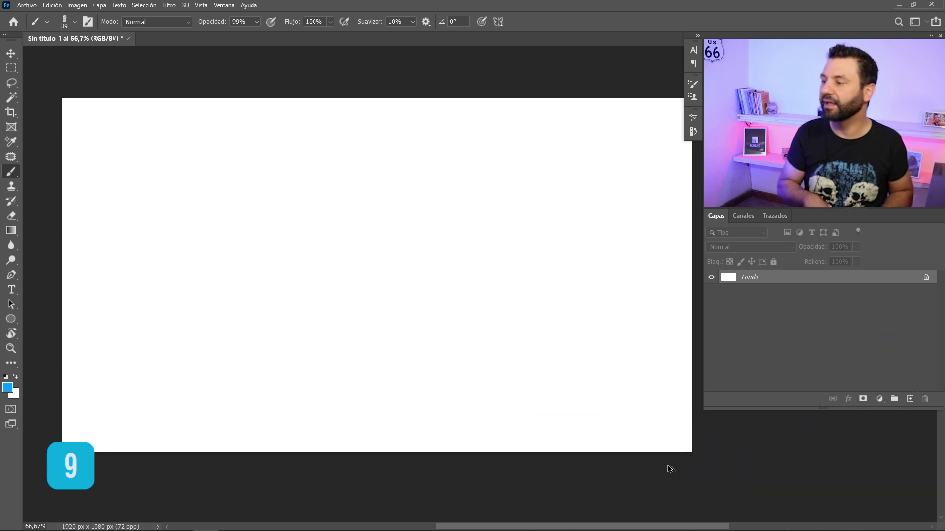
# On a new layer with a chosen brush preset, test a zigzag, set 43% opacity, and undo
pyautogui.hotkey('ctrl', 'shift', 'alt', 'n')
pyautogui.rightClick(167, 168)
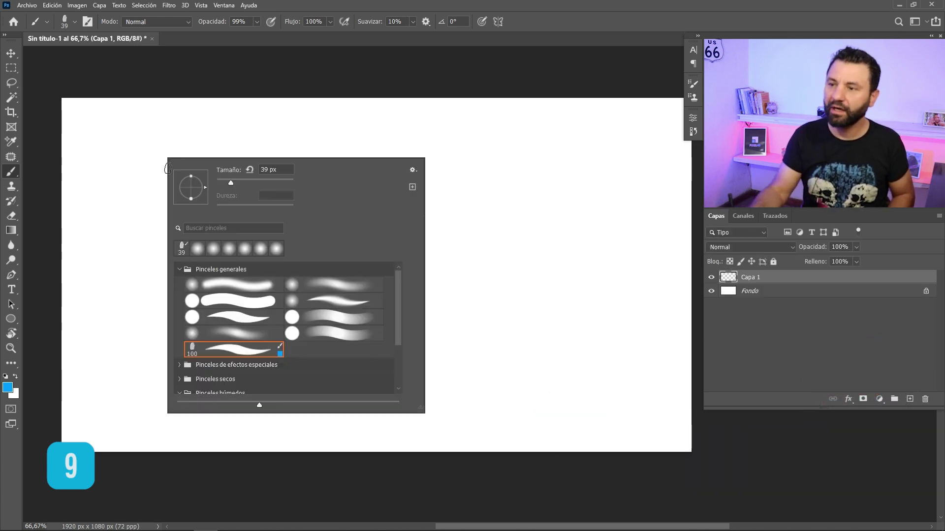
pyautogui.doubleClick(246, 287)
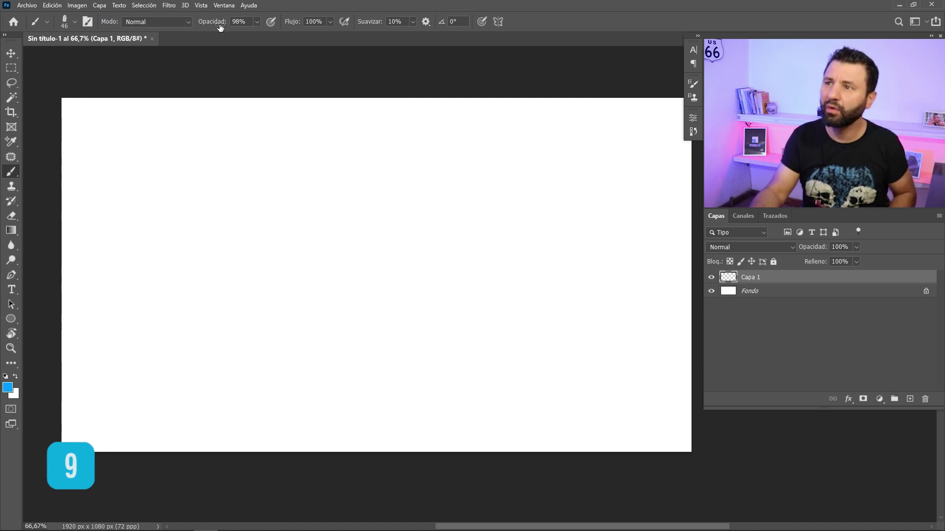
pyautogui.moveTo(122, 143); pyautogui.dragTo(206, 232)
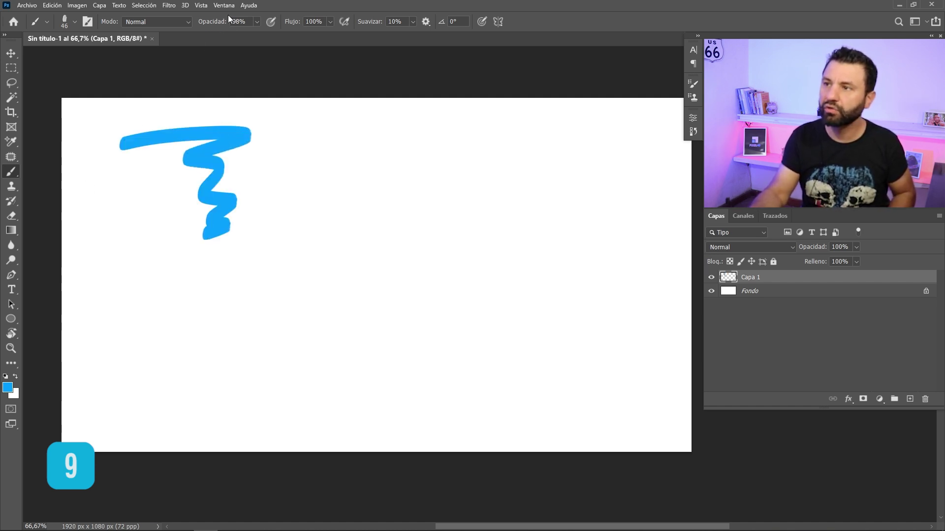
pyautogui.click(254, 24)
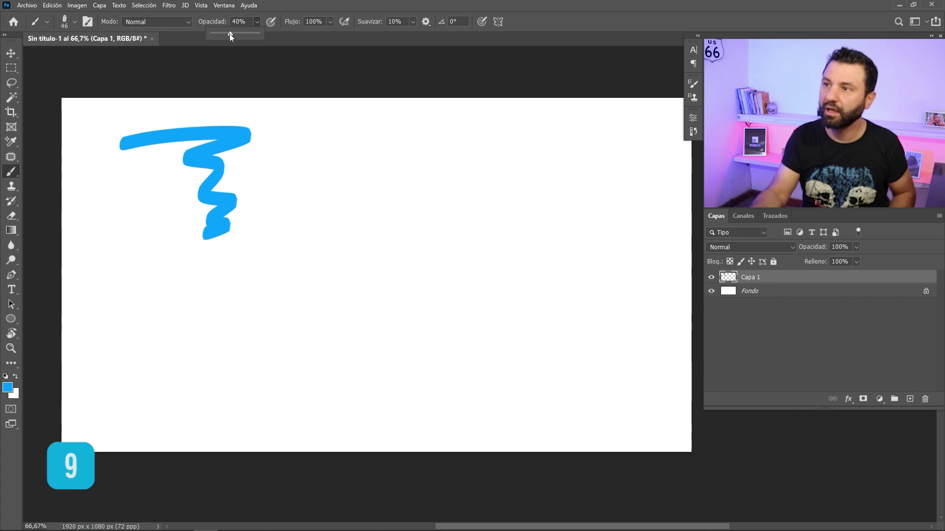
pyautogui.moveTo(253, 33); pyautogui.dragTo(251, 33)
pyautogui.write('34534')
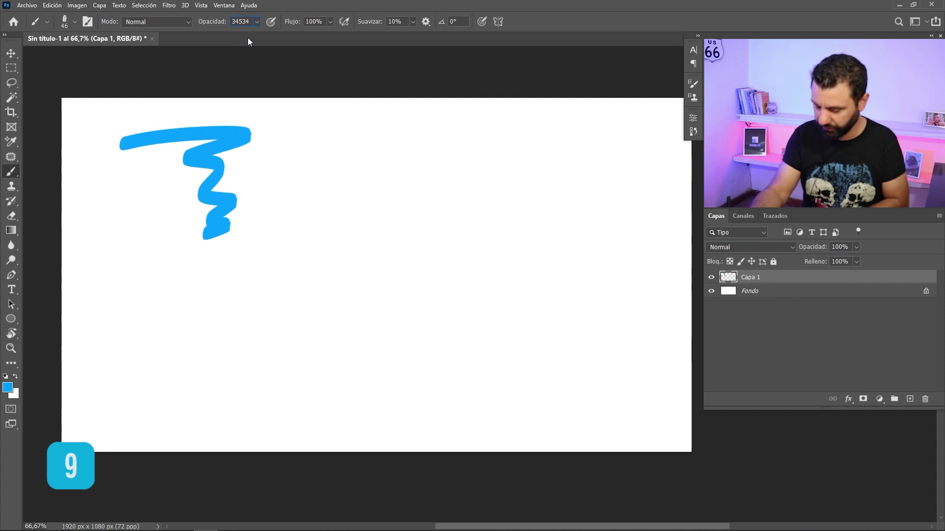
pyautogui.press('BackSpace')
pyautogui.press('BackSpace')
pyautogui.press('BackSpace')
pyautogui.write('43')
pyautogui.press('Return')
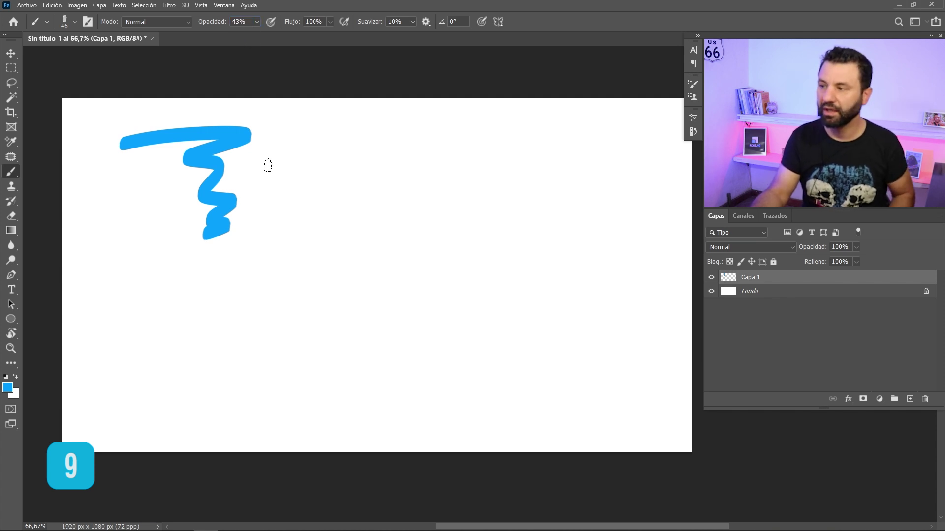
pyautogui.hotkey('ctrl', 'z')
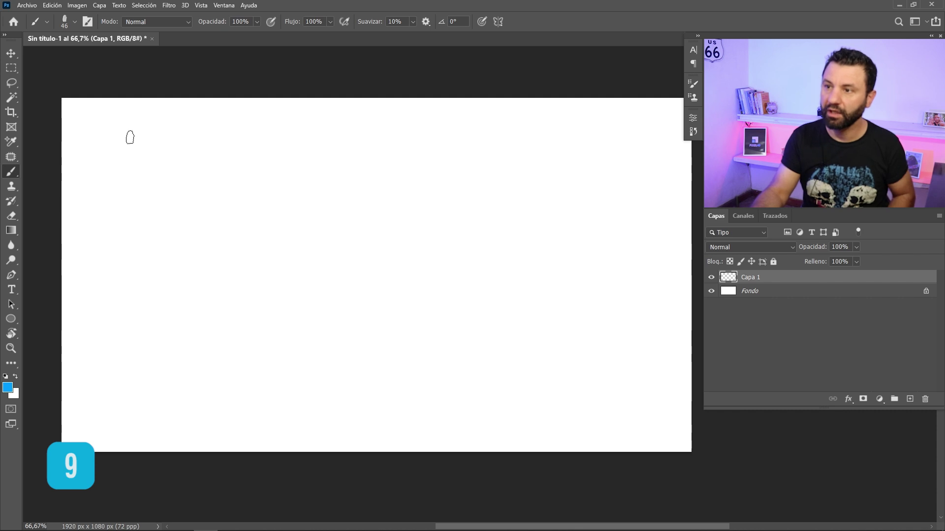
# Paint a solid top stroke, then 10%, 20%, 30% and 40% opacity strokes beneath it
pyautogui.moveTo(128, 140); pyautogui.dragTo(239, 142)
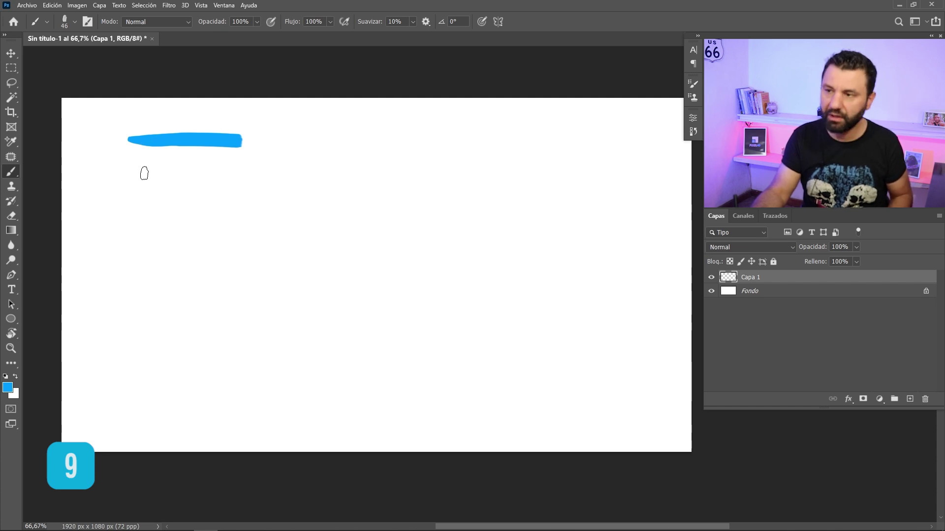
pyautogui.moveTo(129, 164); pyautogui.dragTo(242, 166)
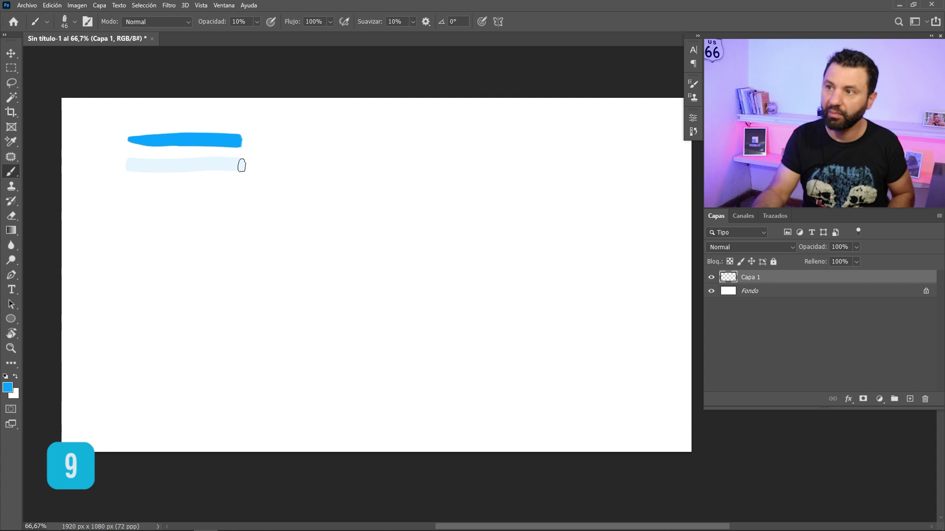
pyautogui.press('2')
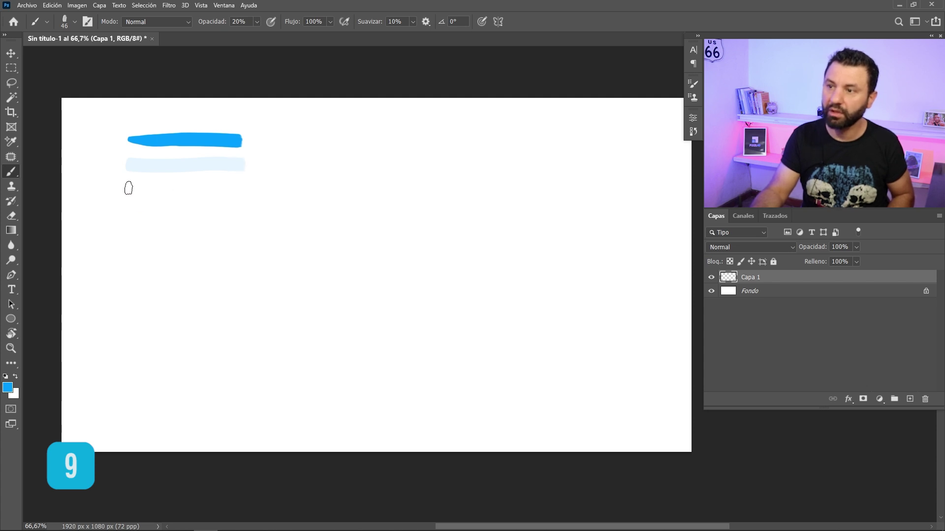
pyautogui.moveTo(129, 188); pyautogui.dragTo(227, 186)
pyautogui.moveTo(133, 211); pyautogui.dragTo(228, 208)
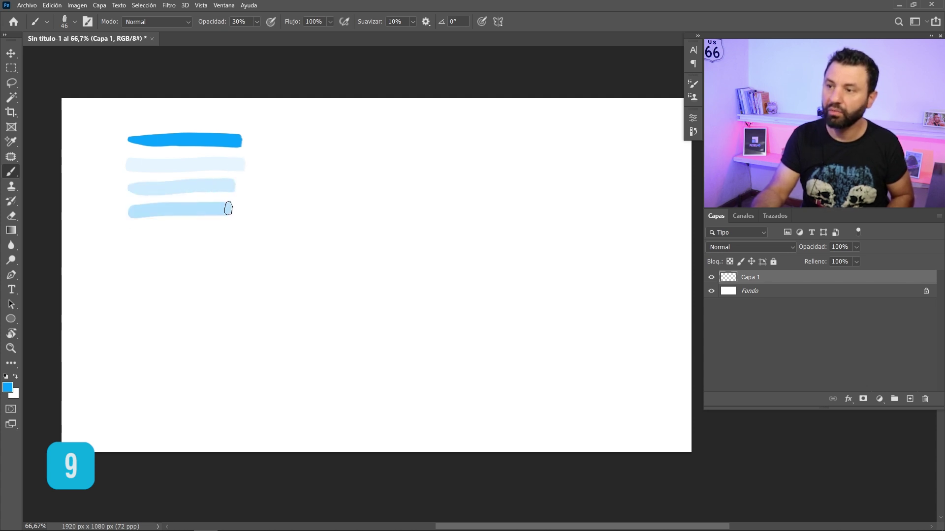
pyautogui.moveTo(148, 233); pyautogui.dragTo(226, 232)
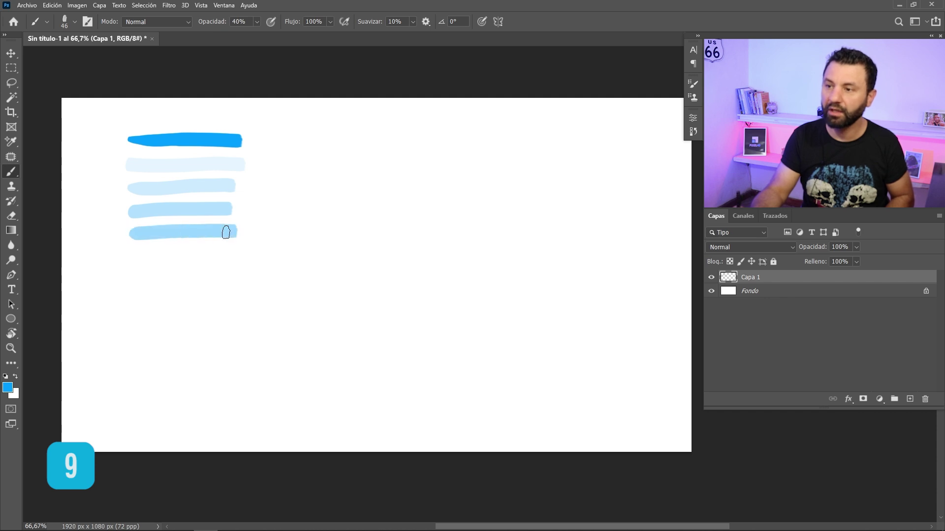
# Continue the column with 50%, 60%, 70%, 80% and 100% opacity strokes
pyautogui.moveTo(131, 269); pyautogui.dragTo(240, 268)
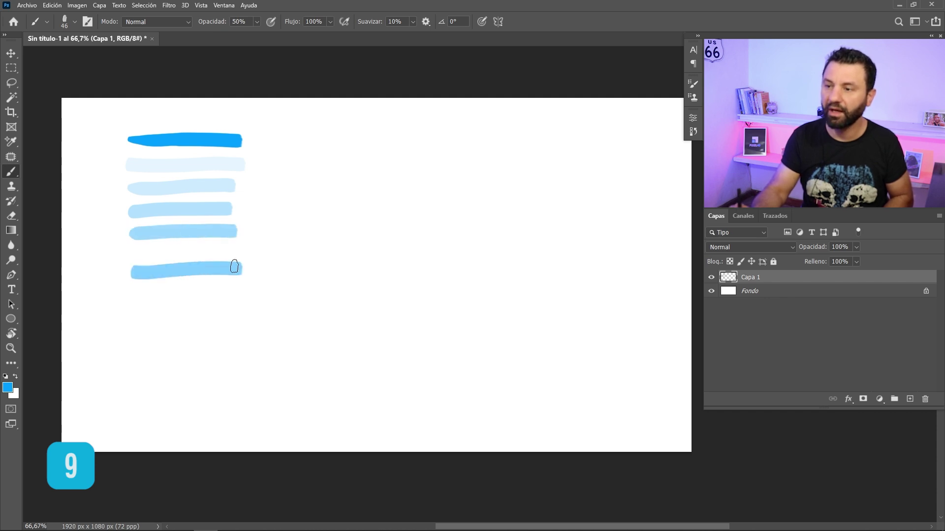
pyautogui.press('6')
pyautogui.moveTo(127, 296); pyautogui.dragTo(238, 299)
pyautogui.press('7')
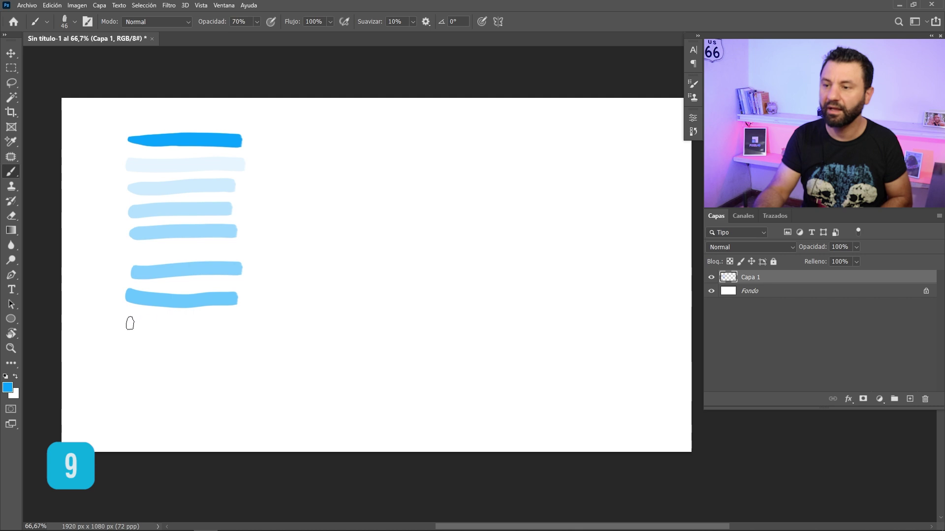
pyautogui.moveTo(128, 323); pyautogui.dragTo(223, 322)
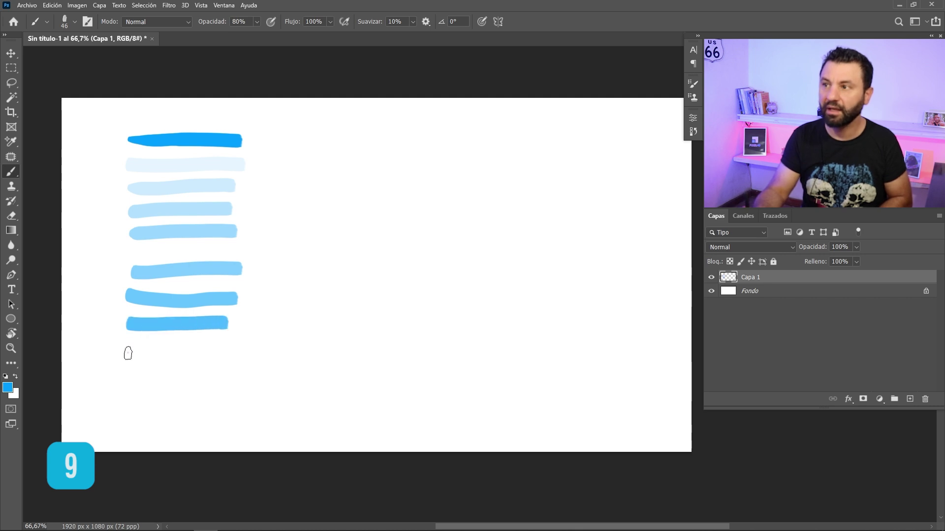
pyautogui.moveTo(128, 352); pyautogui.dragTo(242, 349)
pyautogui.press('0')
pyautogui.moveTo(125, 375); pyautogui.dragTo(238, 368)
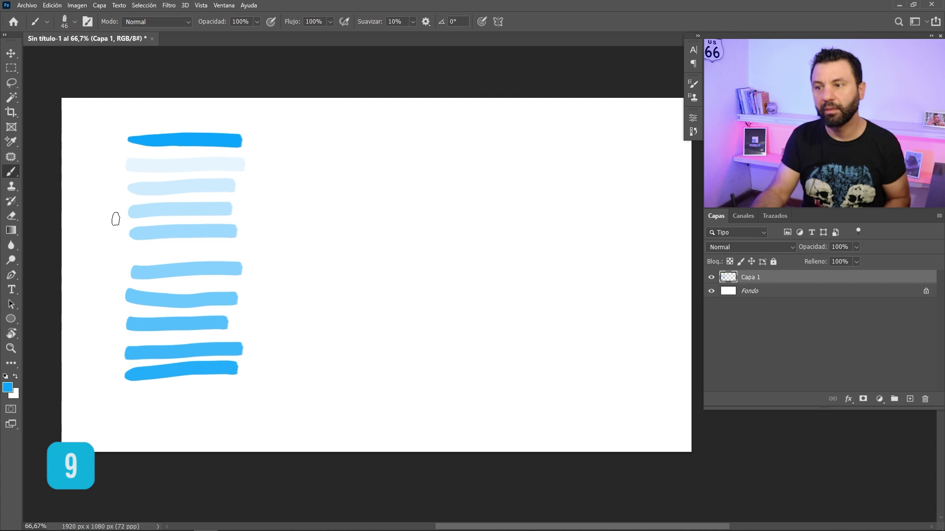
# Shrink the brush to label the strokes, then paint a 45% opacity stroke beside the 45 label
pyautogui.keyDown('alt'); pyautogui.rightClick(111, 175); pyautogui.keyUp('alt')
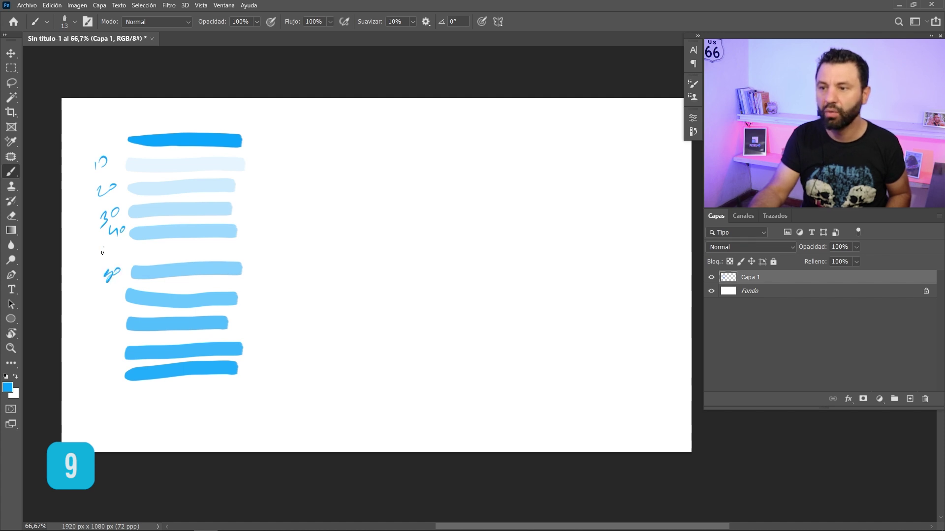
pyautogui.press('9')
pyautogui.press('9')
pyautogui.press(']')
pyautogui.press(']')
pyautogui.press(']')
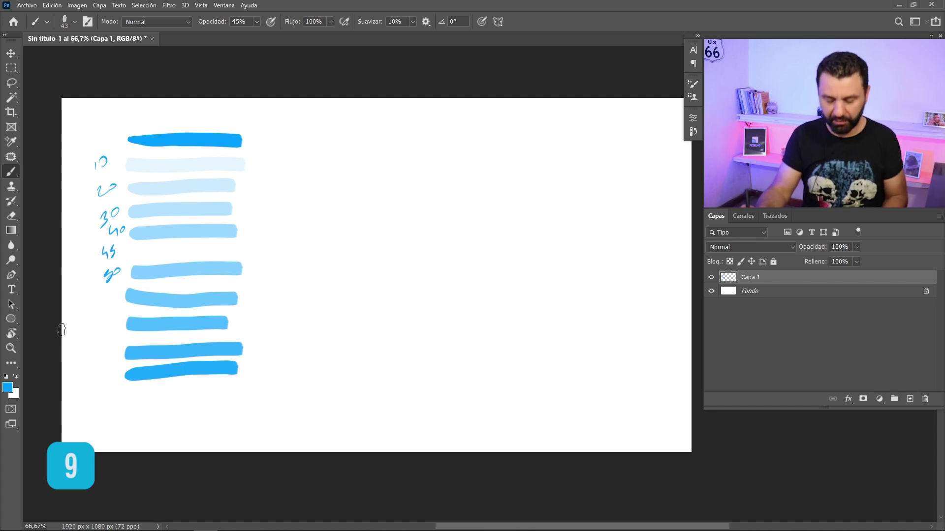
pyautogui.moveTo(132, 253); pyautogui.dragTo(227, 252)
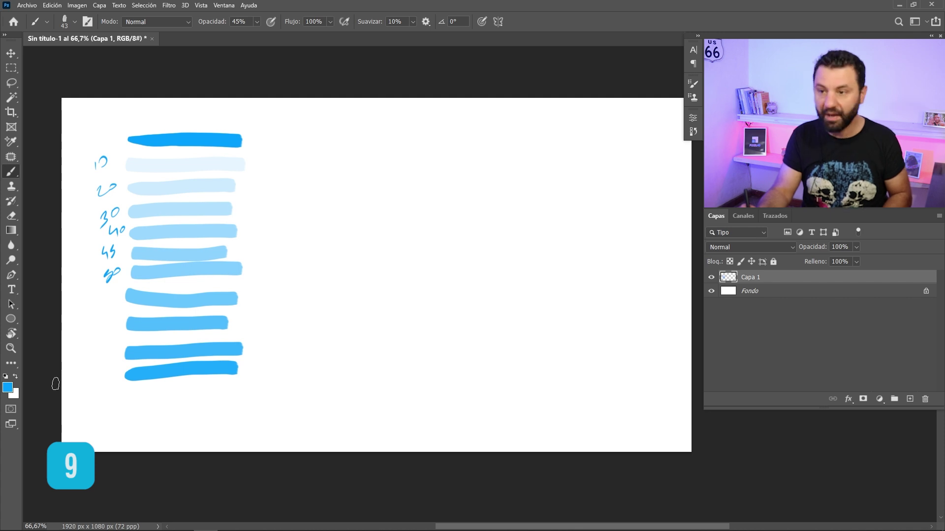
# Paint two short 23% opacity strokes overlapping the 20% stroke and the lower strokes
pyautogui.press('2')
pyautogui.press('3')
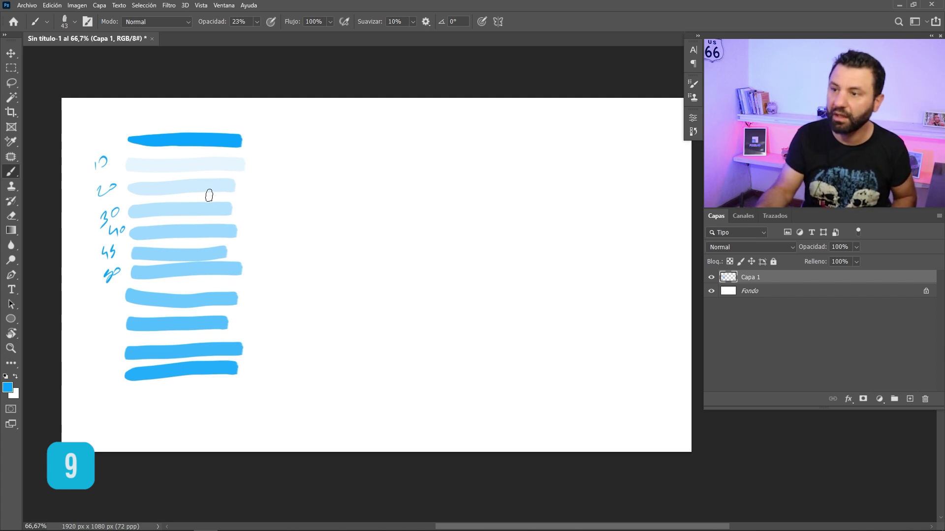
pyautogui.moveTo(225, 197); pyautogui.dragTo(271, 198)
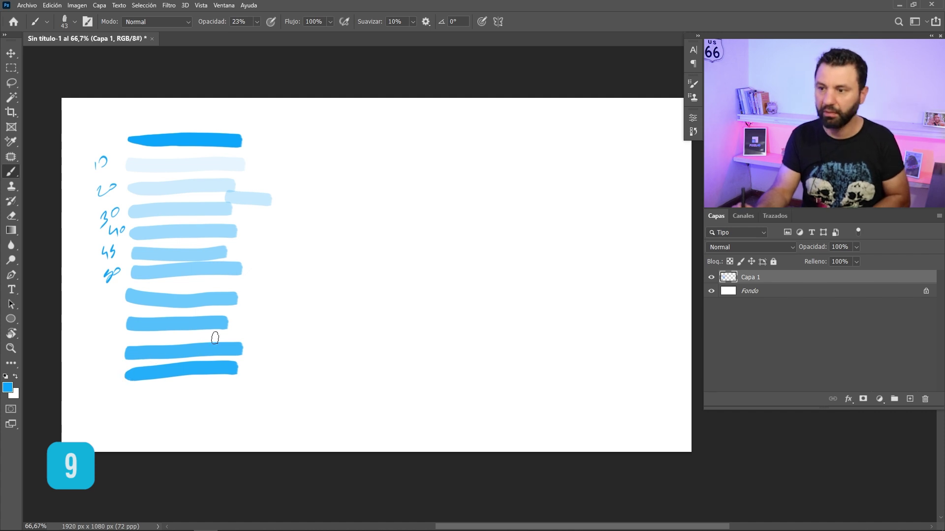
pyautogui.moveTo(242, 311)
pyautogui.mouseDown()
pyautogui.moveTo(260, 313)
pyautogui.moveTo(272, 340)
pyautogui.mouseUp()
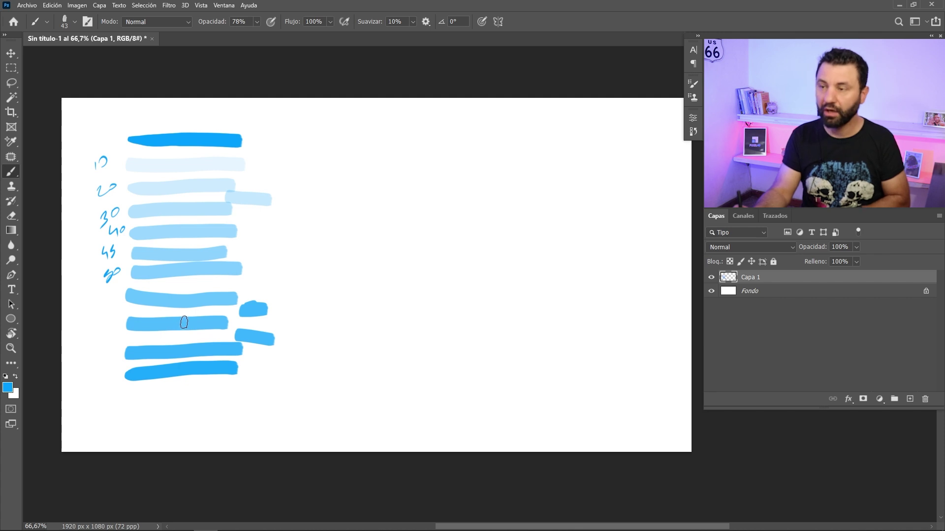
pyautogui.rightClick(193, 198)
pyautogui.click(233, 323)
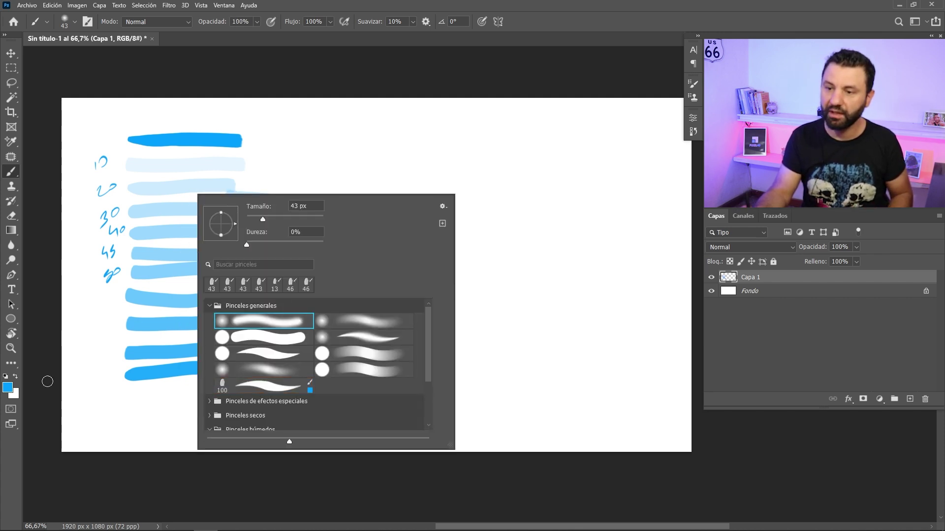
# Set the foreground colour to pinkish red and build up a round red dot
pyautogui.click(7, 387)
pyautogui.moveTo(810, 361); pyautogui.dragTo(802, 319)
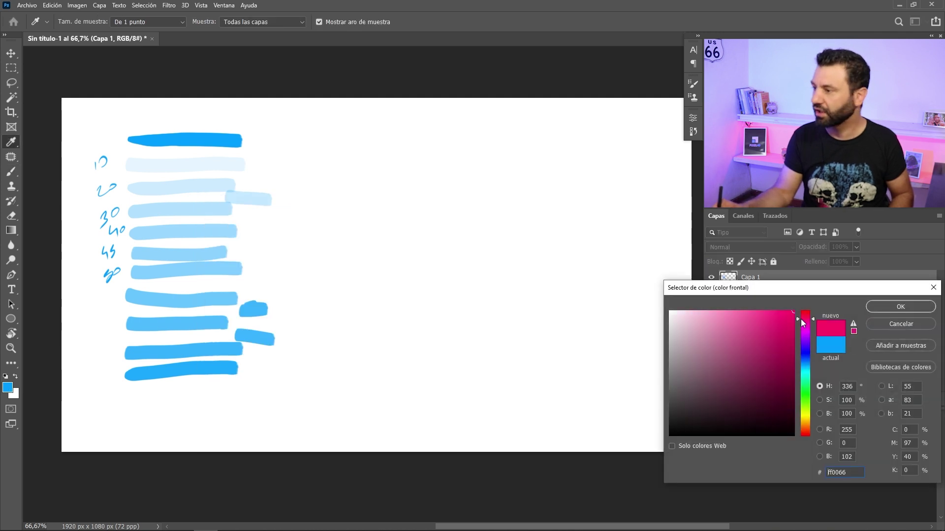
pyautogui.press('Return')
pyautogui.moveTo(344, 137); pyautogui.dragTo(401, 137)
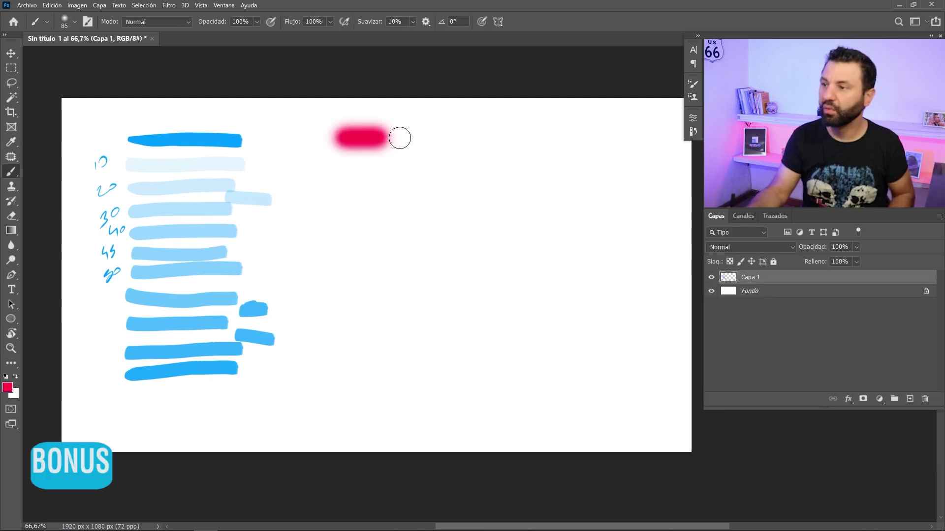
pyautogui.hotkey('ctrl', 'z')
pyautogui.click(341, 144)
pyautogui.moveTo(348, 159); pyautogui.dragTo(344, 148)
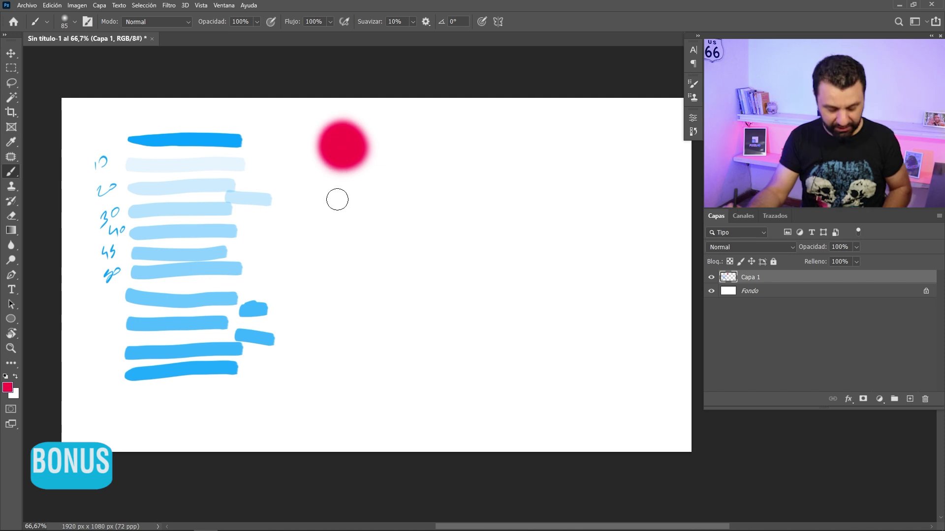
# Paint a soft 10% flow pink dot and a dense 60% flow dot along the row
pyautogui.hotkey('shift', '1')
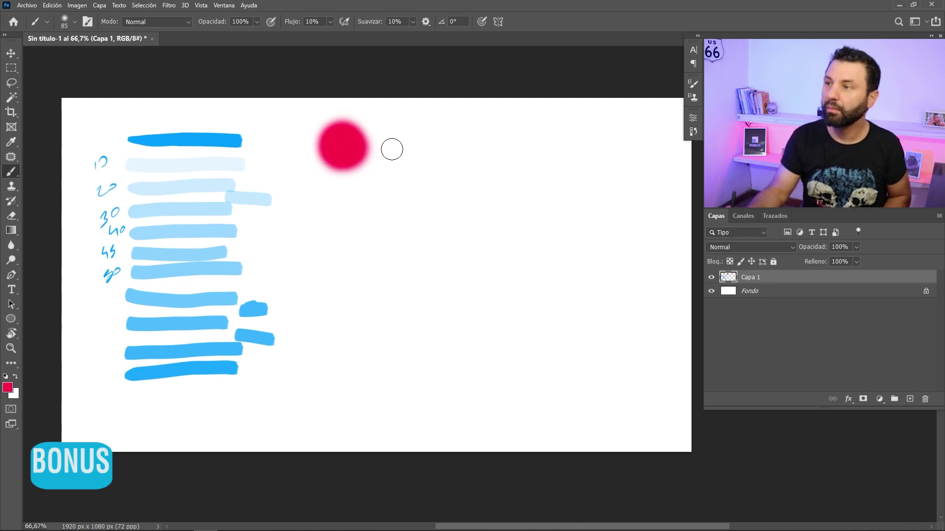
pyautogui.moveTo(392, 143)
pyautogui.mouseDown()
pyautogui.moveTo(385, 150)
pyautogui.moveTo(399, 128)
pyautogui.moveTo(418, 159)
pyautogui.moveTo(394, 143)
pyautogui.moveTo(406, 154)
pyautogui.moveTo(401, 148)
pyautogui.moveTo(436, 152)
pyautogui.moveTo(470, 124)
pyautogui.moveTo(482, 151)
pyautogui.moveTo(462, 147)
pyautogui.mouseUp()
pyautogui.hotkey('shift', '2')
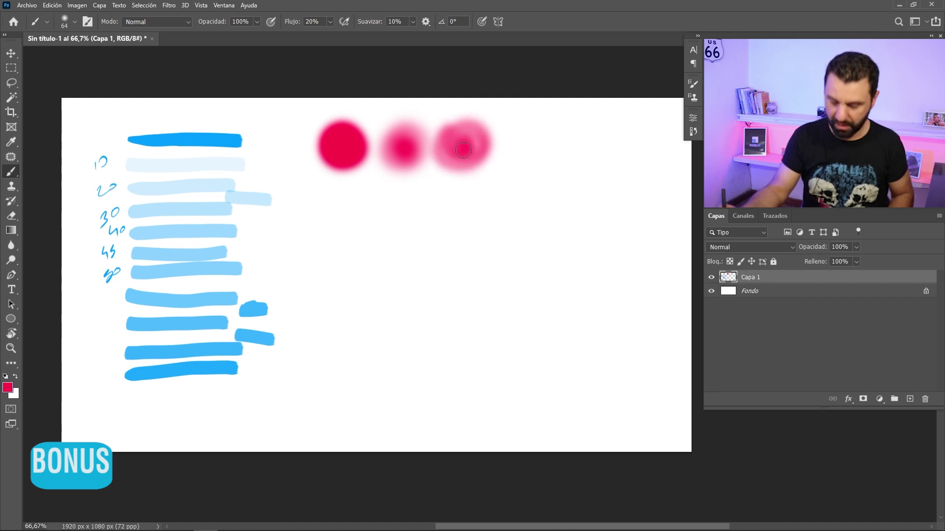
pyautogui.hotkey('shift', '6')
pyautogui.moveTo(536, 134)
pyautogui.mouseDown()
pyautogui.moveTo(526, 130)
pyautogui.moveTo(551, 147)
pyautogui.moveTo(531, 142)
pyautogui.mouseUp()
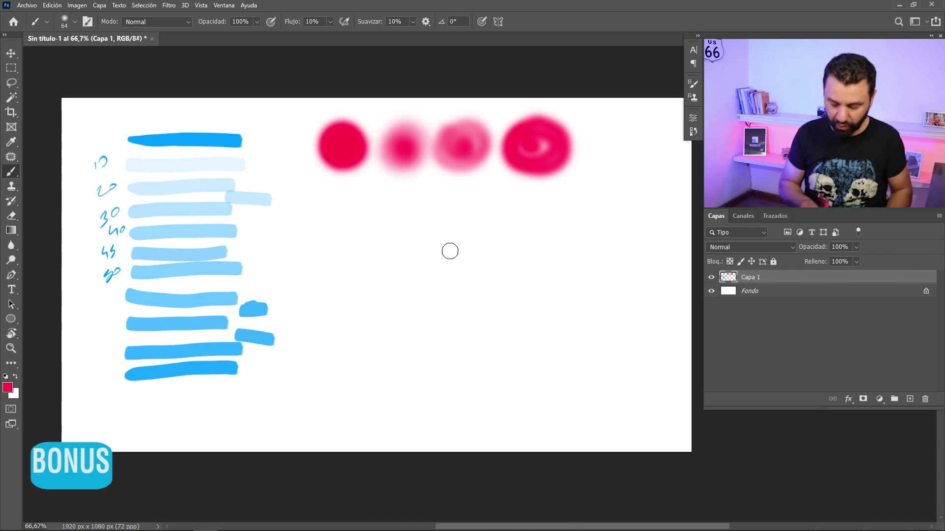
# Start a lower row with a faint pink dot, then a dot at 100% opacity and 12% flow
pyautogui.scroll(-2, 307, 27)
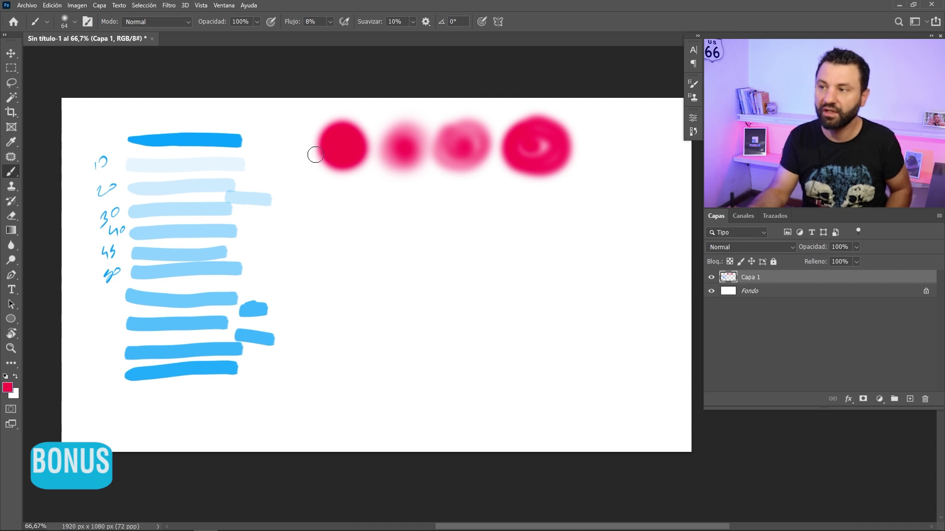
pyautogui.moveTo(369, 181)
pyautogui.mouseDown()
pyautogui.moveTo(350, 196)
pyautogui.moveTo(367, 187)
pyautogui.moveTo(374, 196)
pyautogui.mouseUp()
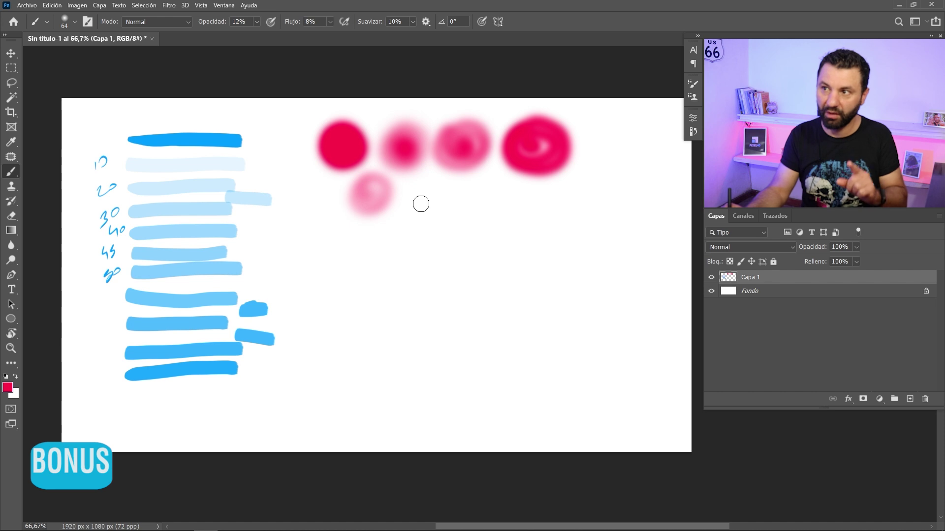
pyautogui.press('0')
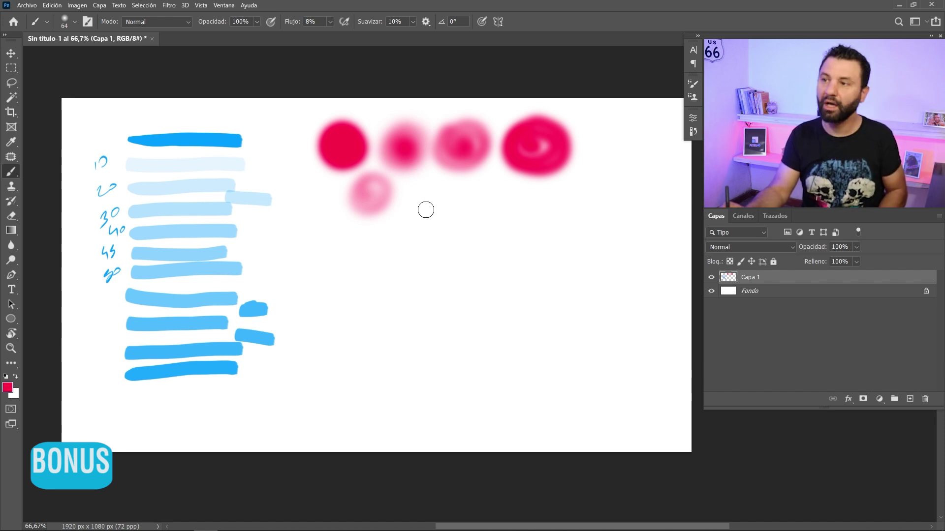
pyautogui.hotkey('shift', '1')
pyautogui.hotkey('shift', '2')
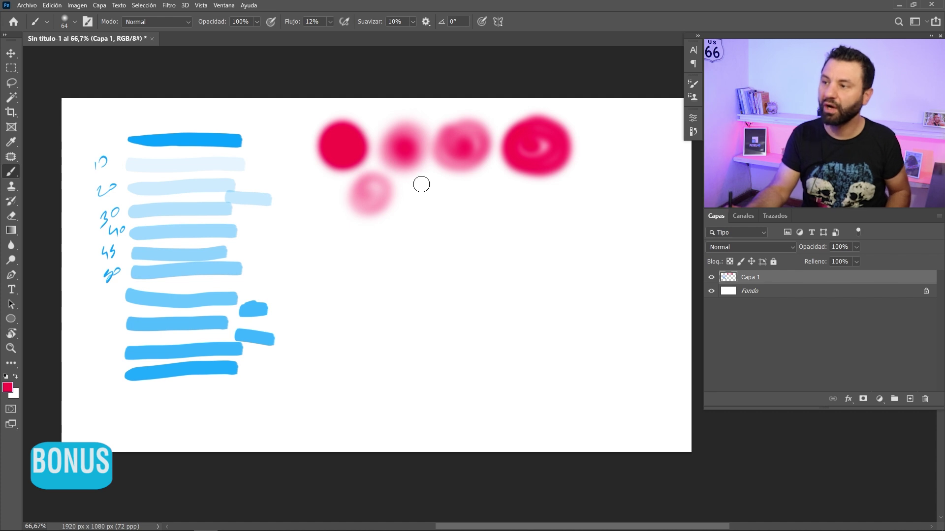
pyautogui.moveTo(421, 184)
pyautogui.mouseDown()
pyautogui.moveTo(418, 192)
pyautogui.moveTo(431, 192)
pyautogui.moveTo(417, 219)
pyautogui.mouseUp()
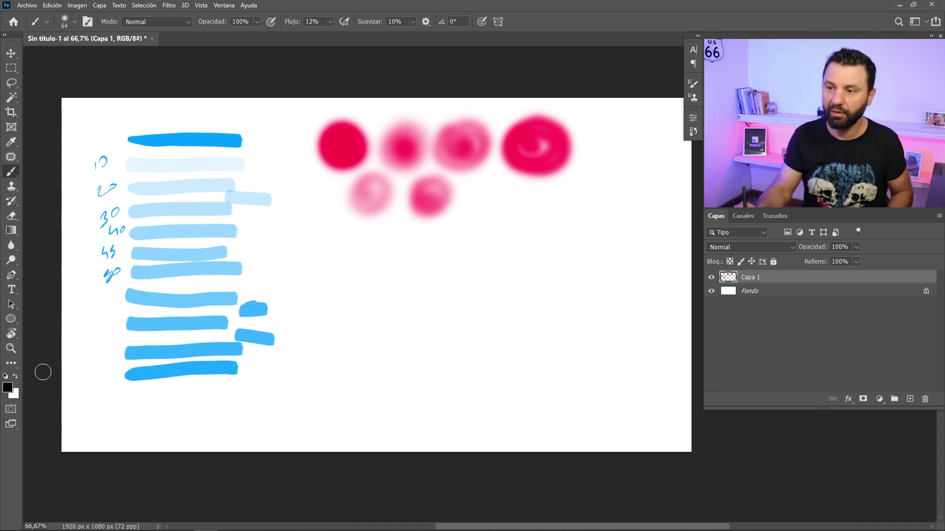
# Enlarge the brush to 175 px, paint a pale grey disc, then a black-cored dark ring
pyautogui.press(']')
pyautogui.press(']')
pyautogui.press(']')
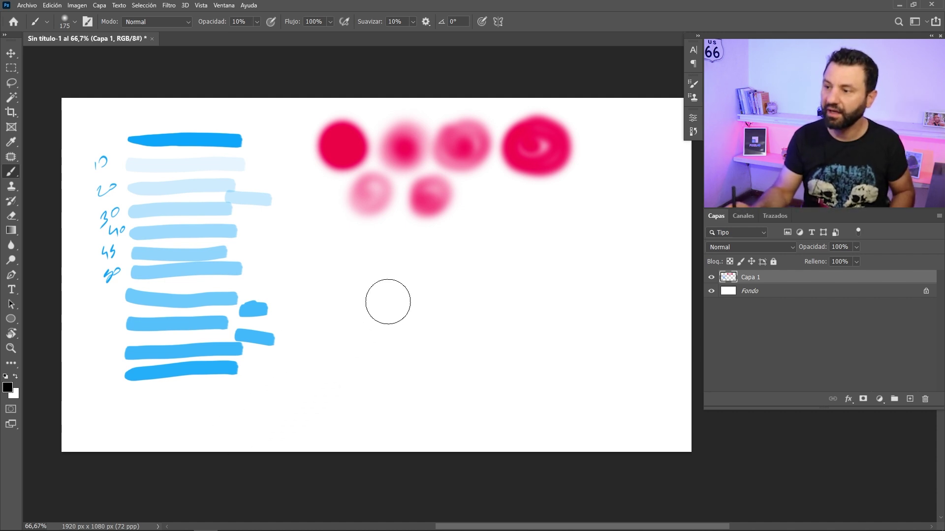
pyautogui.moveTo(374, 302); pyautogui.dragTo(358, 312)
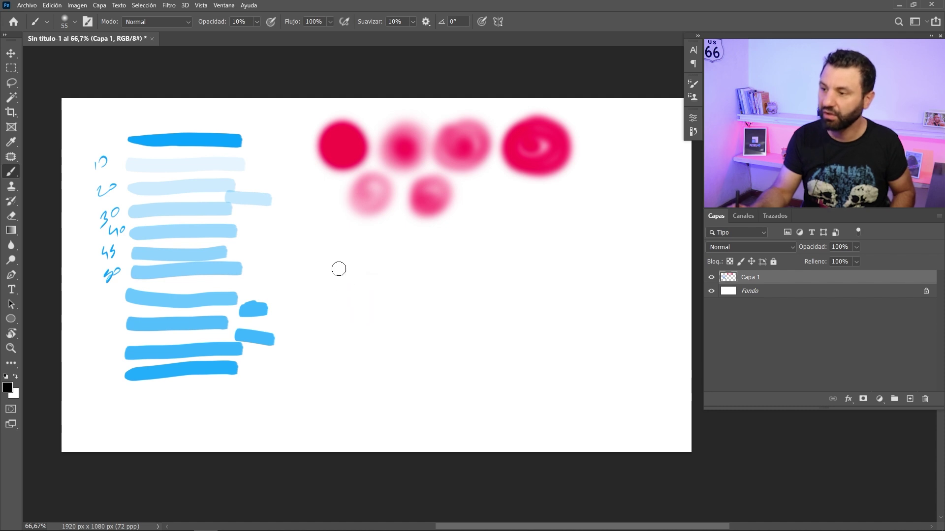
pyautogui.moveTo(338, 268)
pyautogui.mouseDown()
pyautogui.moveTo(332, 252)
pyautogui.moveTo(377, 312)
pyautogui.moveTo(316, 303)
pyautogui.moveTo(318, 285)
pyautogui.moveTo(319, 305)
pyautogui.moveTo(358, 284)
pyautogui.moveTo(316, 291)
pyautogui.mouseUp()
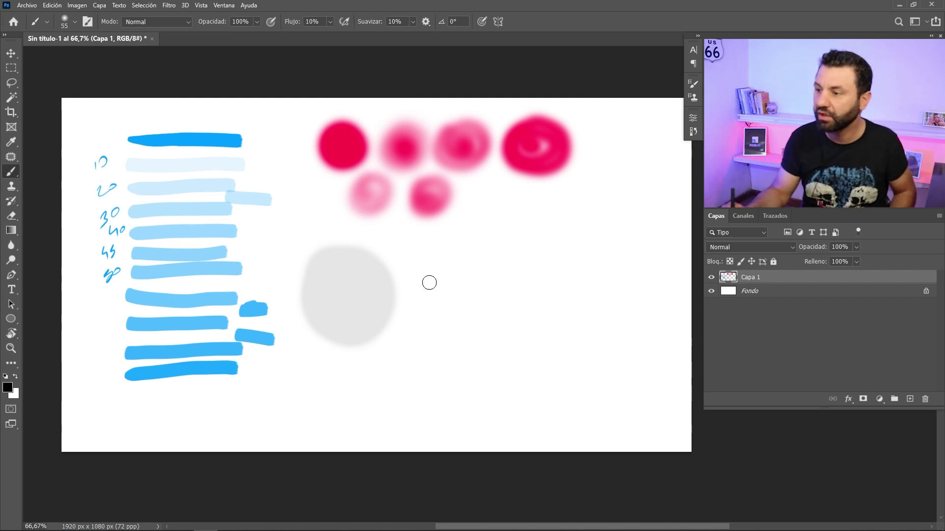
pyautogui.moveTo(441, 263)
pyautogui.mouseDown()
pyautogui.moveTo(428, 332)
pyautogui.moveTo(487, 268)
pyautogui.moveTo(418, 317)
pyautogui.moveTo(479, 264)
pyautogui.moveTo(468, 312)
pyautogui.moveTo(427, 317)
pyautogui.moveTo(439, 279)
pyautogui.moveTo(468, 305)
pyautogui.moveTo(443, 286)
pyautogui.moveTo(463, 310)
pyautogui.moveTo(428, 294)
pyautogui.moveTo(455, 293)
pyautogui.moveTo(451, 287)
pyautogui.mouseUp()
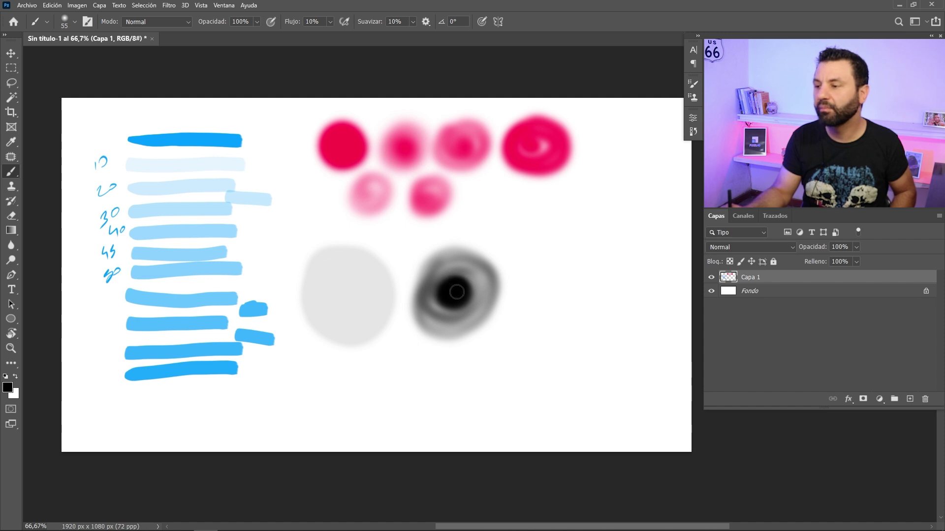
pyautogui.click(16, 395)
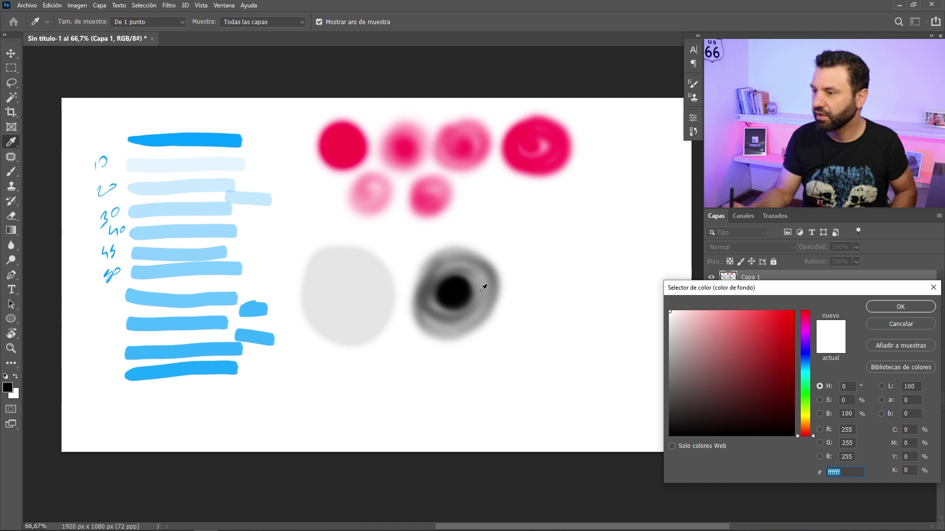
pyautogui.click(531, 310)
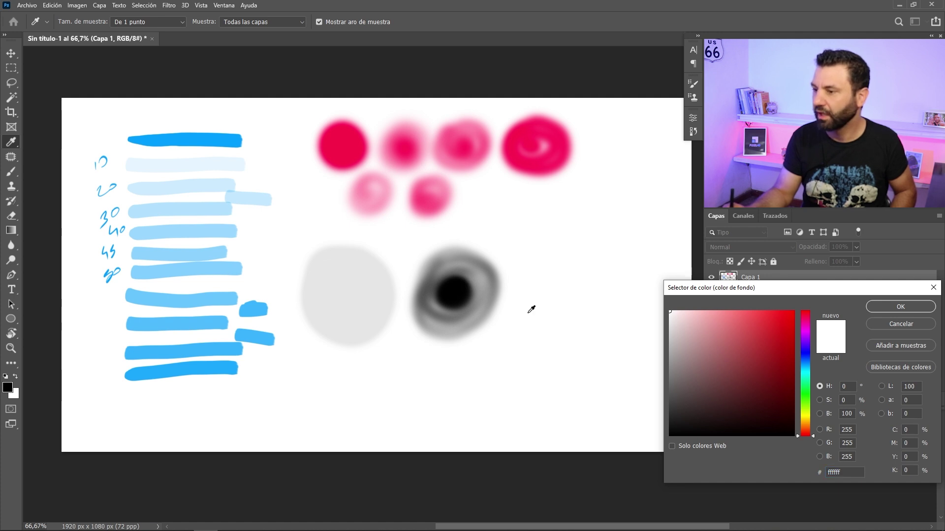
pyautogui.click(453, 283)
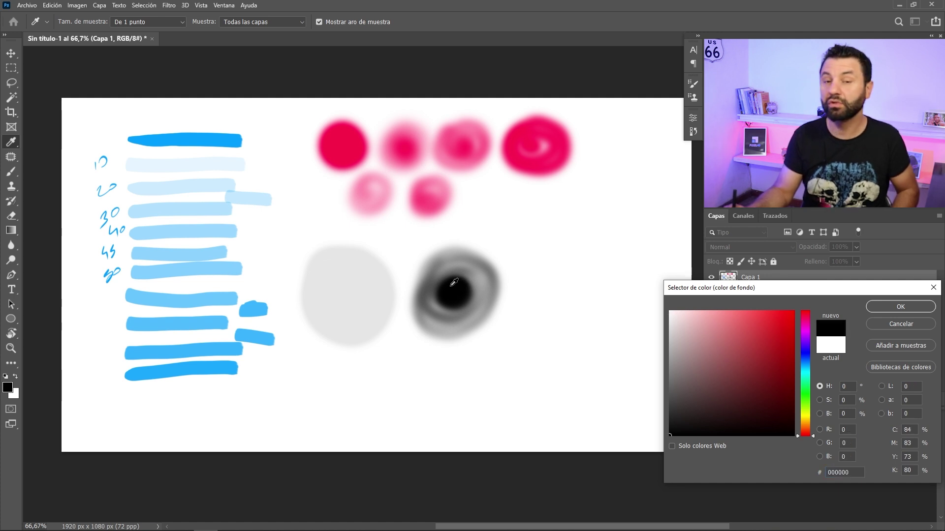
pyautogui.press('Escape')
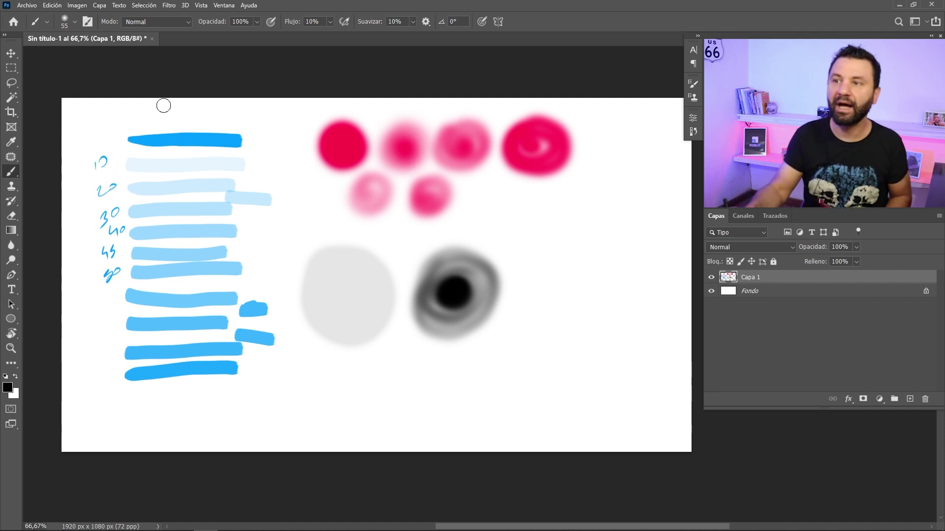
pyautogui.click(27, 5)
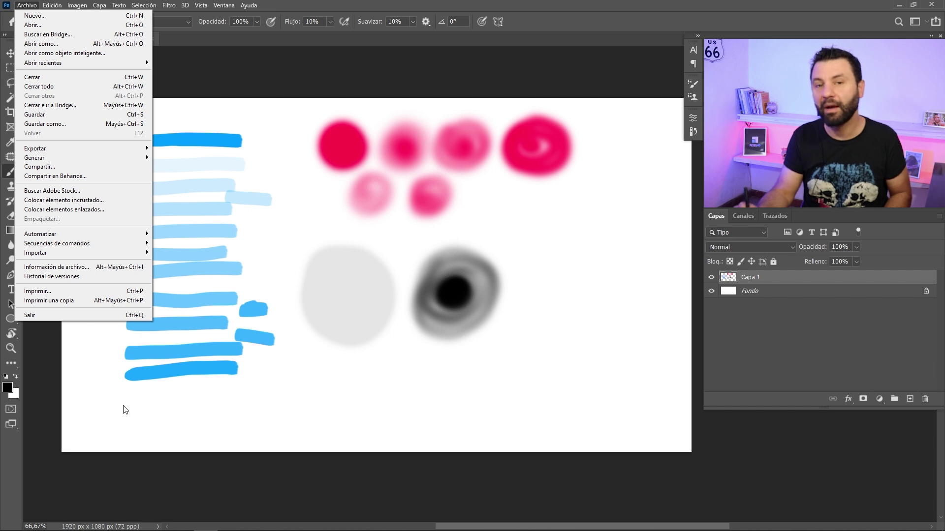
pyautogui.click(138, 393)
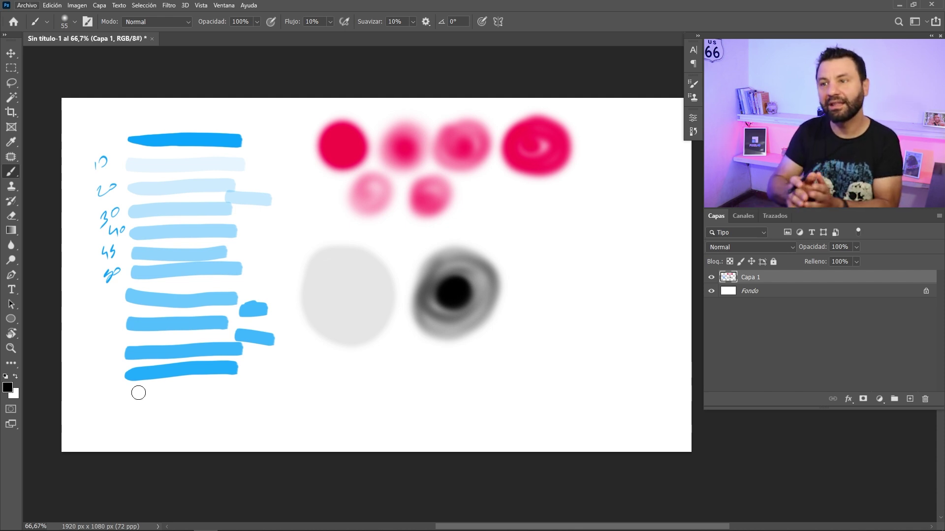
# In Keyboard Shortcuts, delete Ctrl+Q from Archivo > Salir and confirm with OK
pyautogui.click(51, 5)
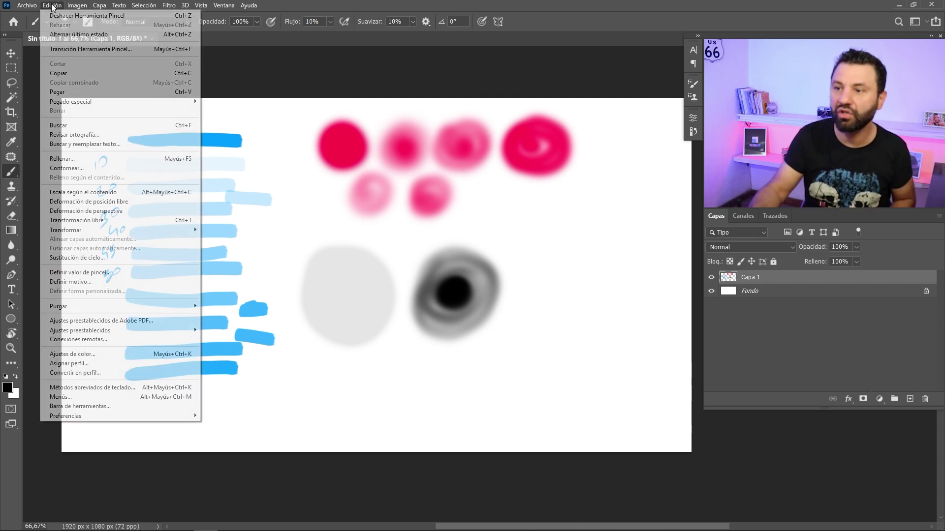
pyautogui.click(127, 388)
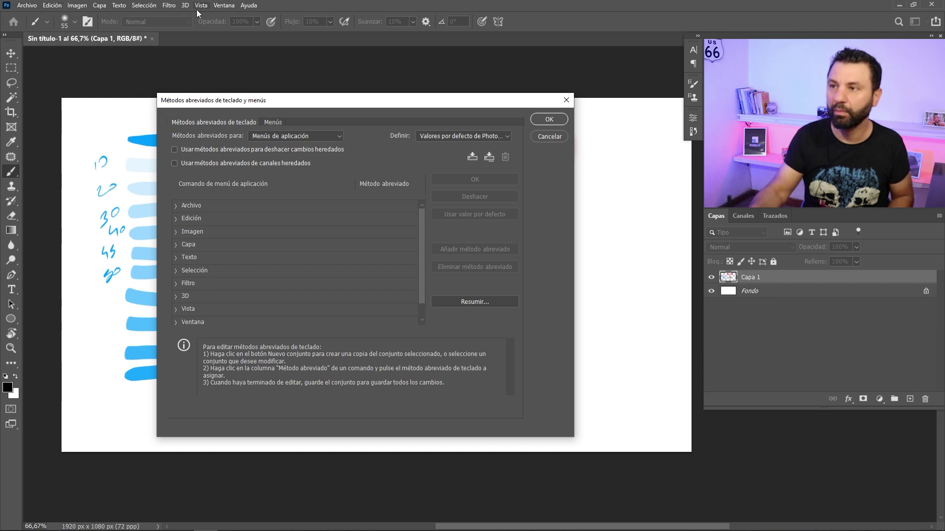
pyautogui.click(177, 207)
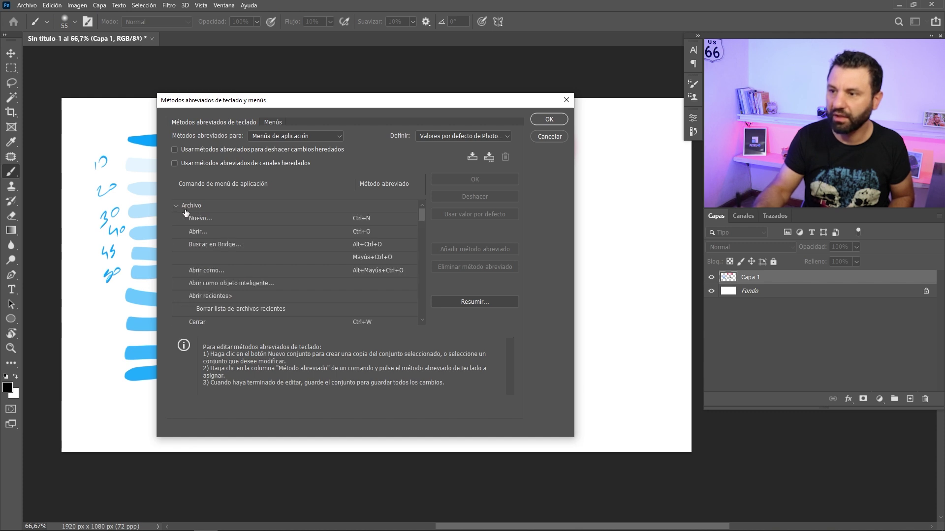
pyautogui.moveTo(422, 217); pyautogui.dragTo(418, 301)
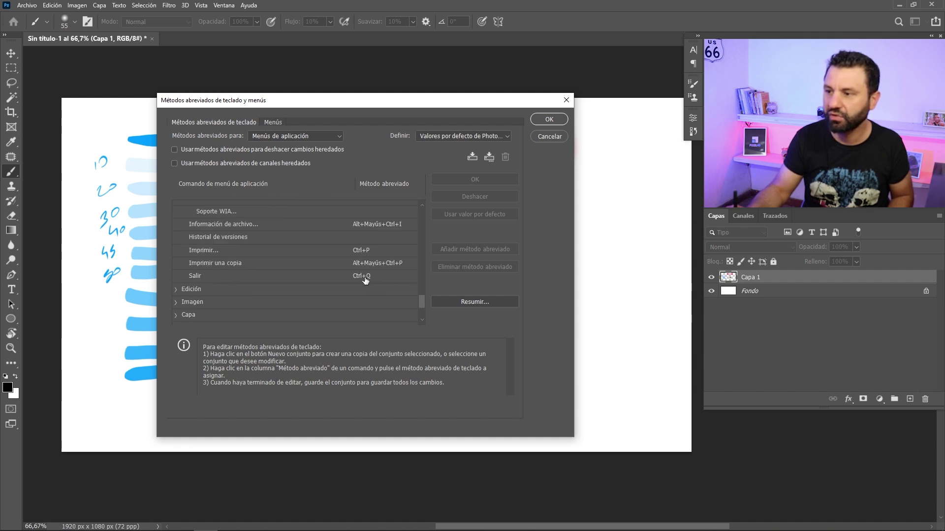
pyautogui.click(365, 279)
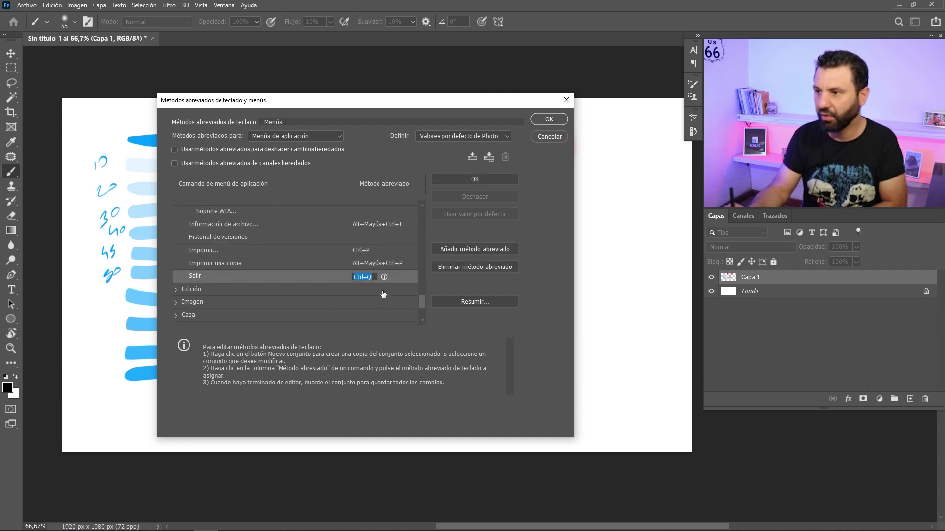
pyautogui.press('BackSpace')
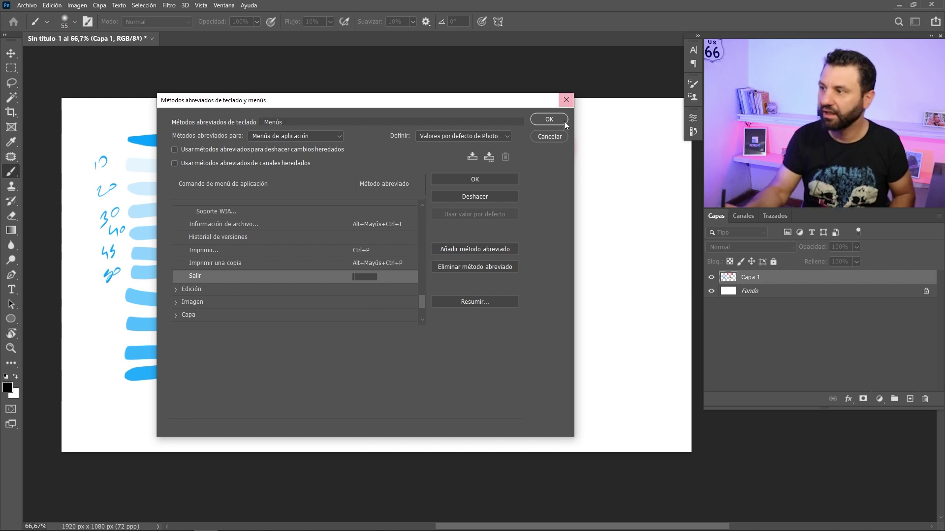
pyautogui.click(550, 122)
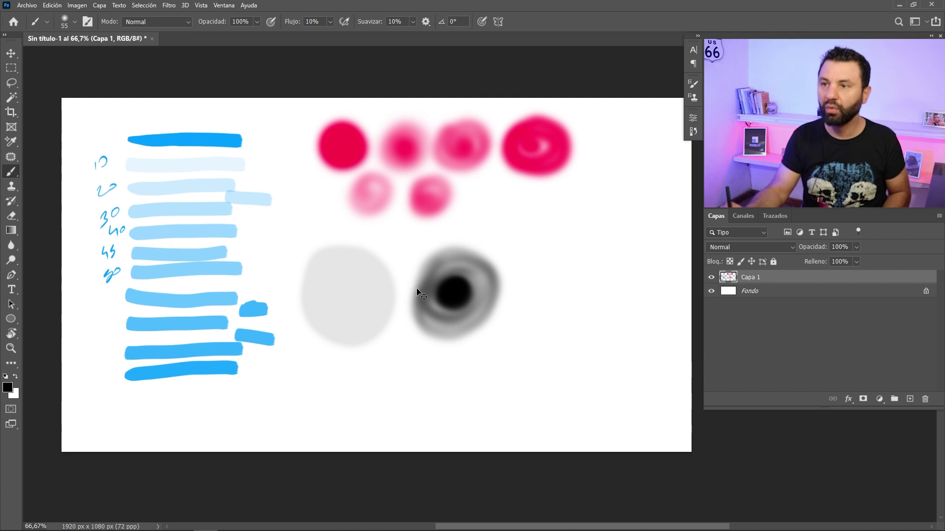